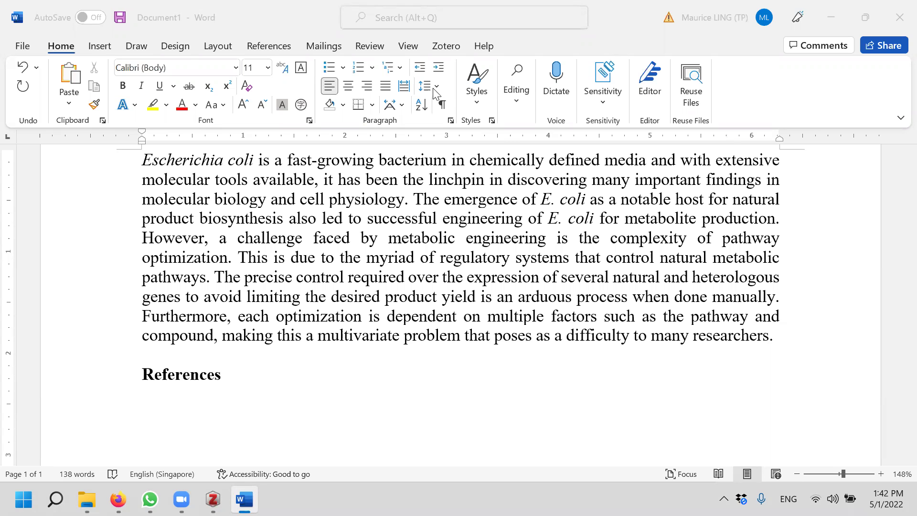
Show the Zotero citation tools on Word's ribbon
click(440, 50)
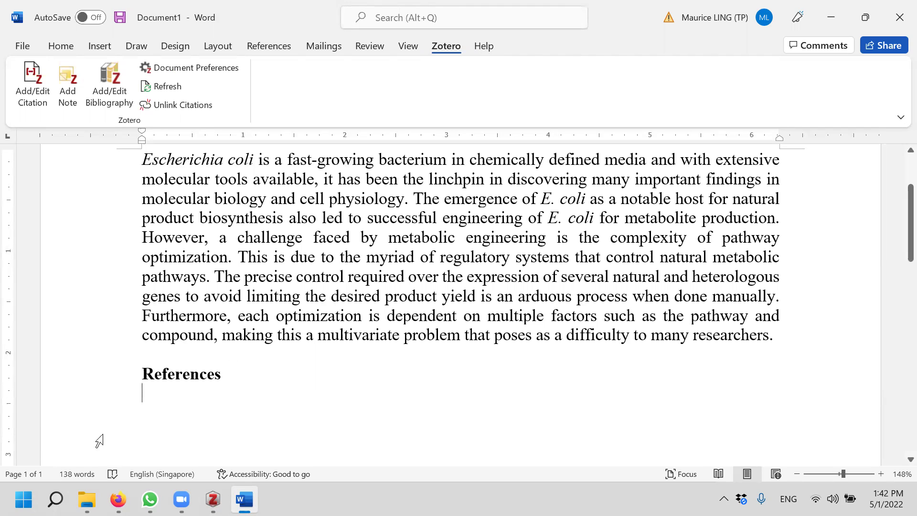
Put the insertion point after 'physiology' with a trailing space, then bring Zotero My Library forward
click(213, 499)
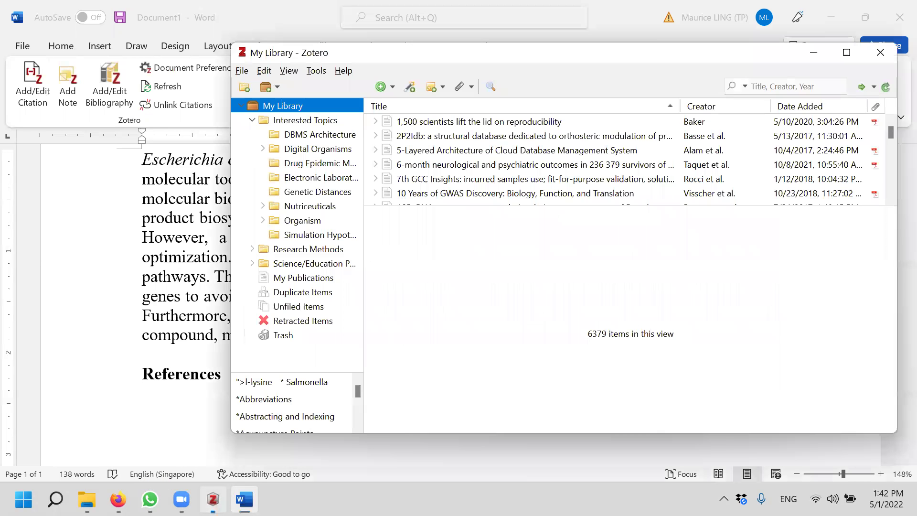
click(244, 499)
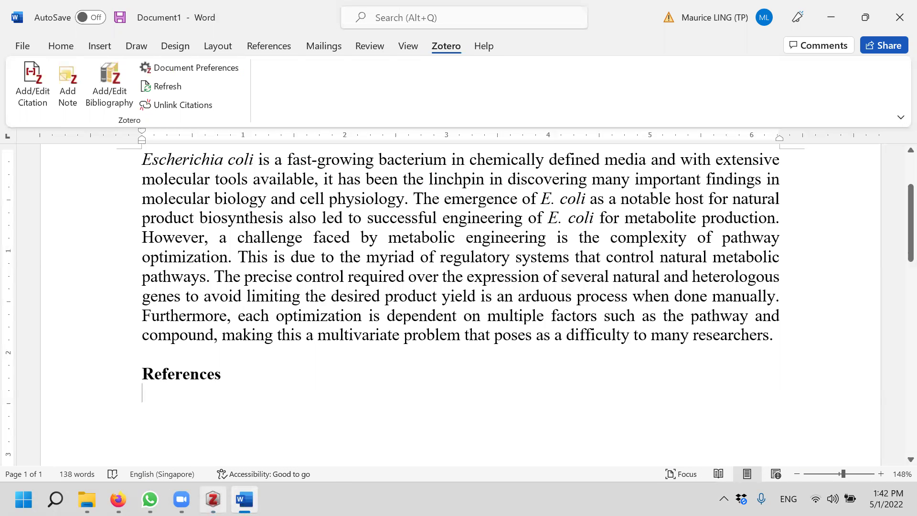
mouse_move(213, 500)
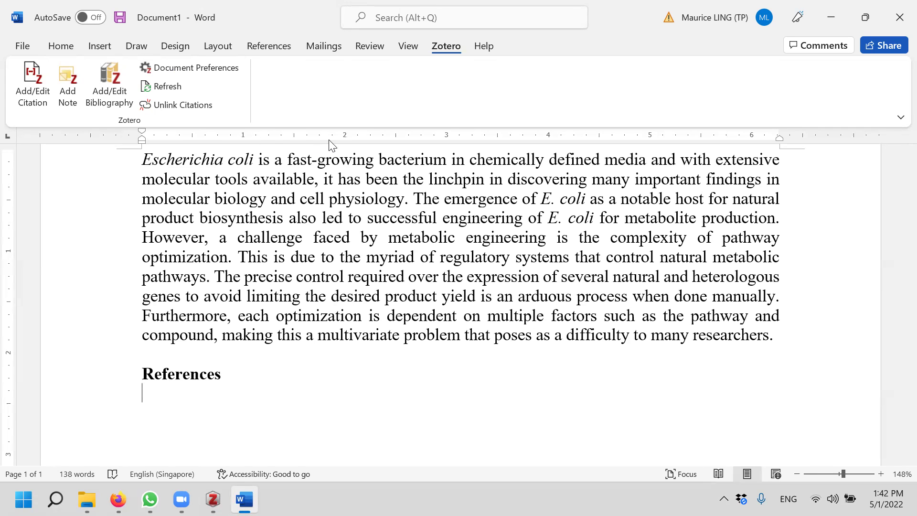
click(405, 203)
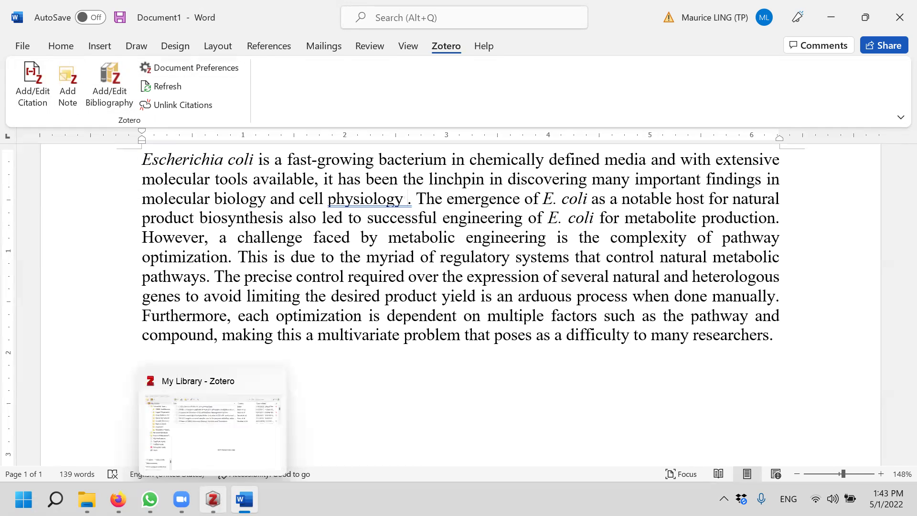
click(213, 500)
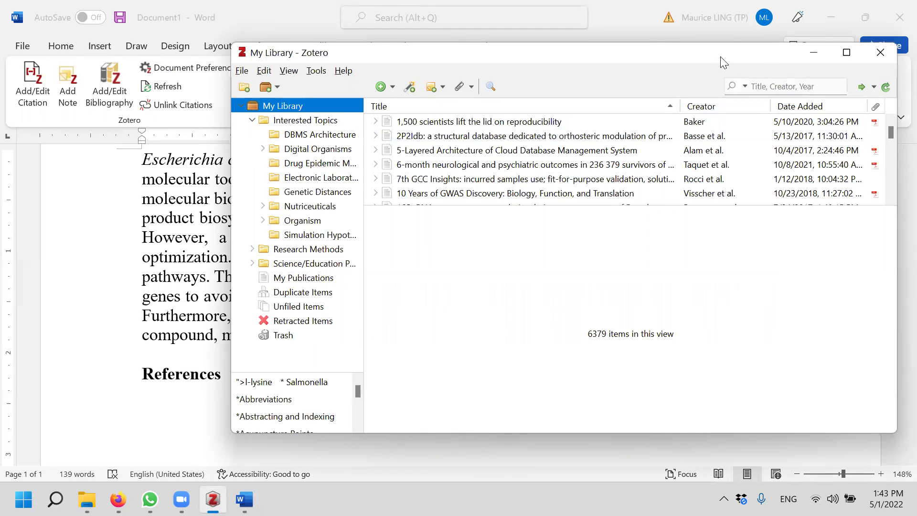
Search Zotero for 'escher', copy the iron and E. coli article's title, and return to 'physiology' in Word
click(772, 87)
text(esc)
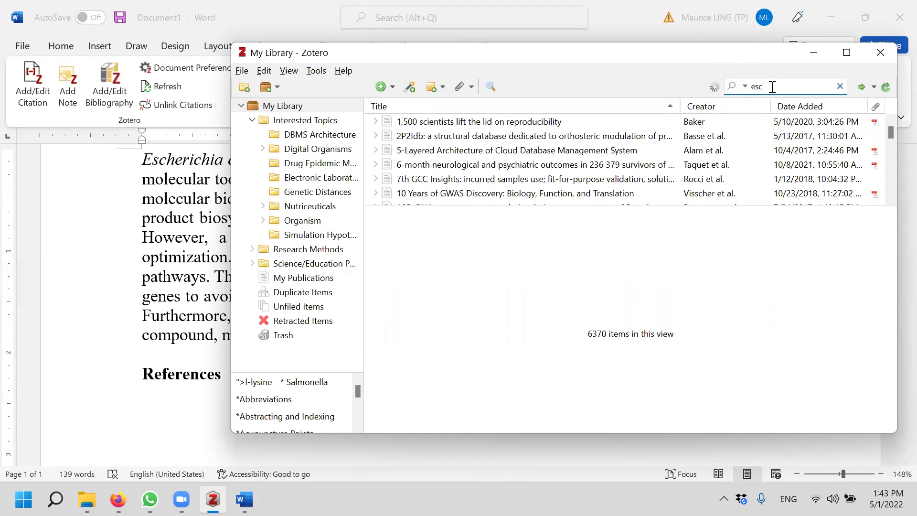
text(her)
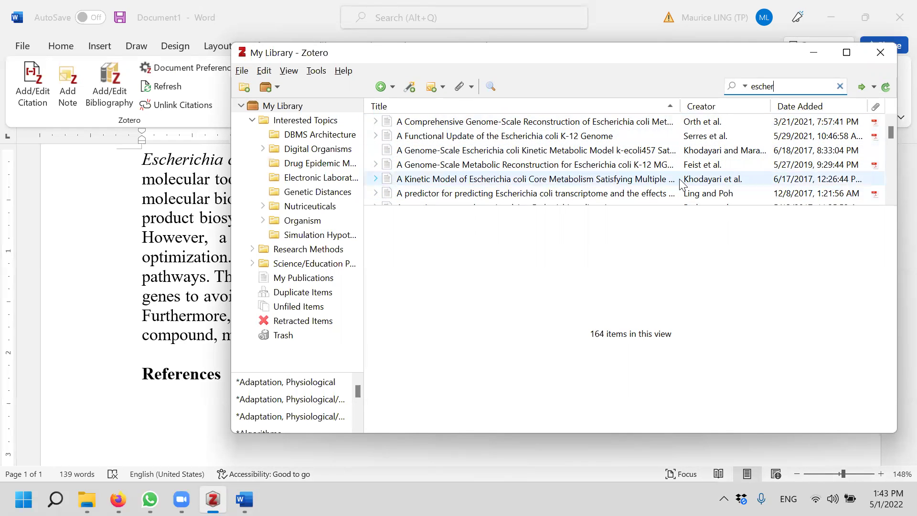
scroll(682, 184, down, 4)
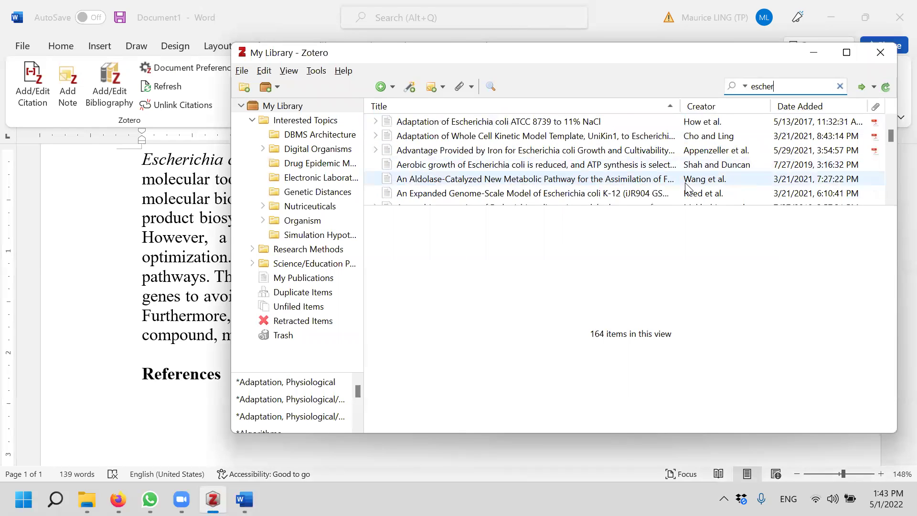
click(617, 152)
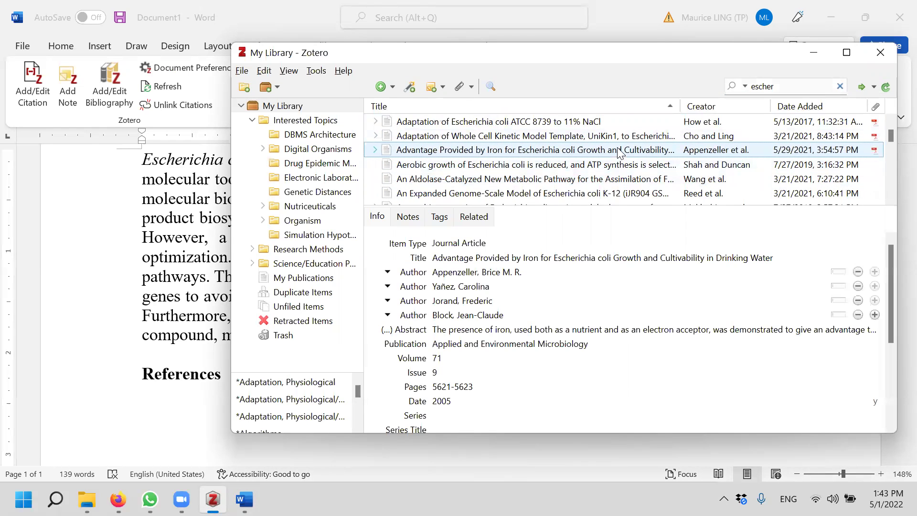
click(635, 261)
key(ctrl+c)
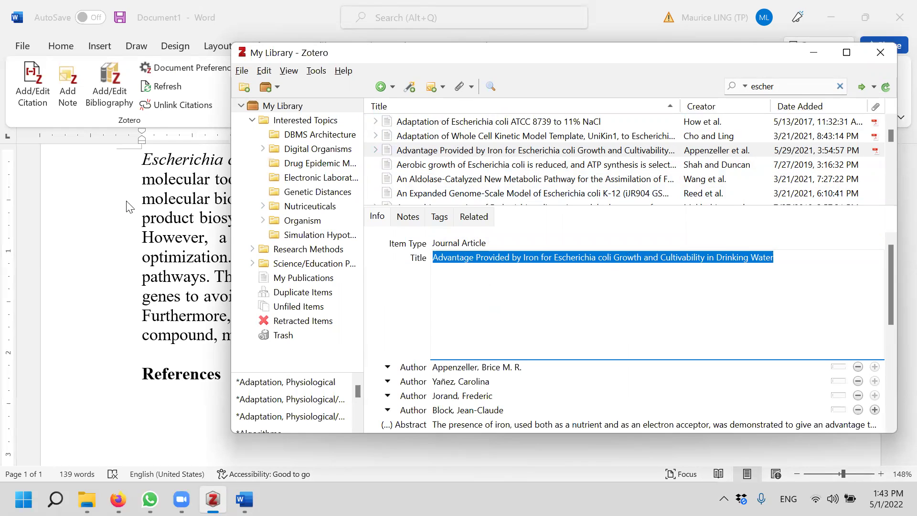
click(166, 200)
click(408, 199)
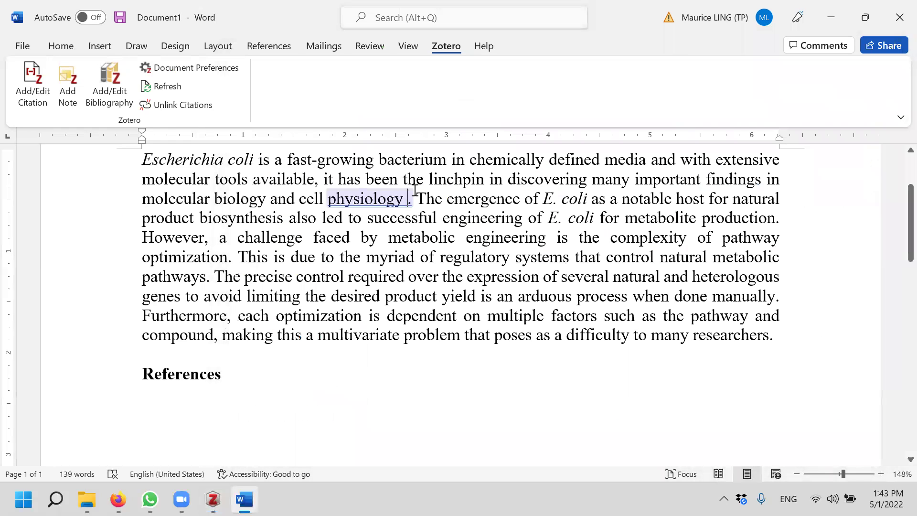
Set the document's Zotero citation style to BMC Immunology
click(33, 101)
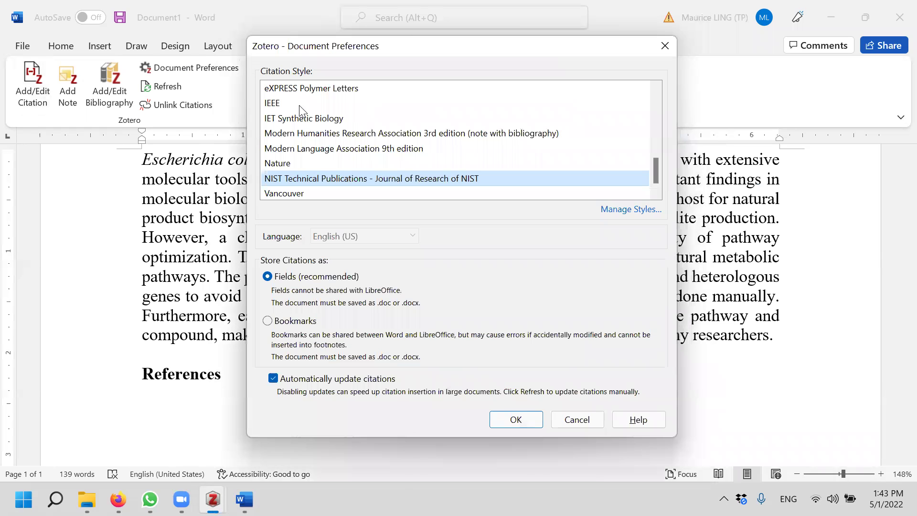
scroll(411, 177, up, 10)
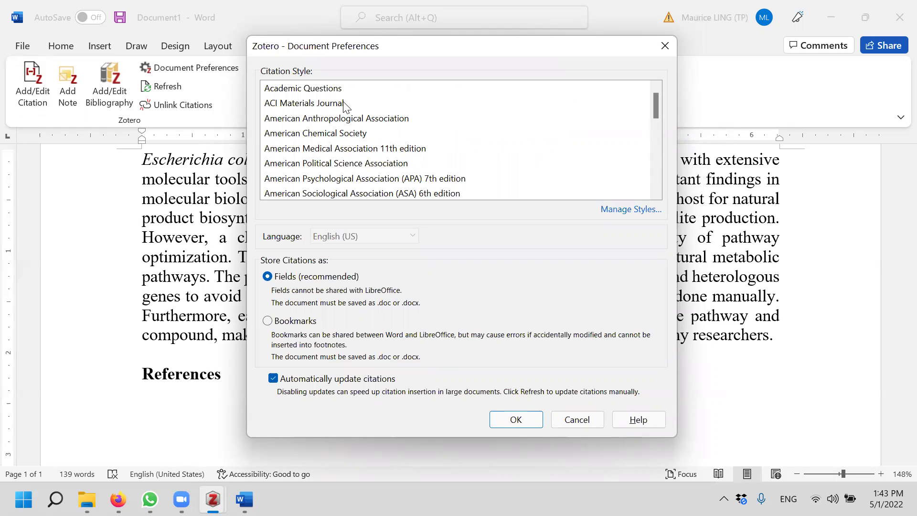
scroll(345, 105, down, 2)
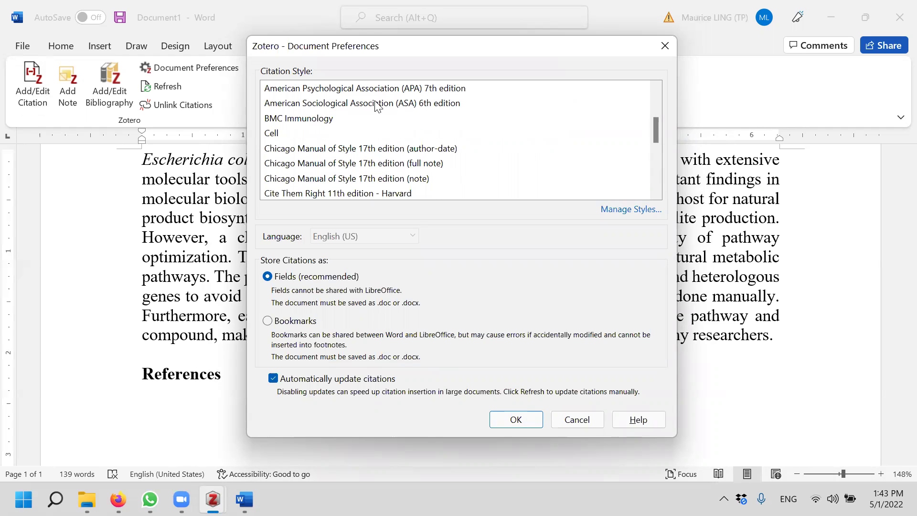
scroll(344, 124, up, 2)
scroll(396, 136, down, 3)
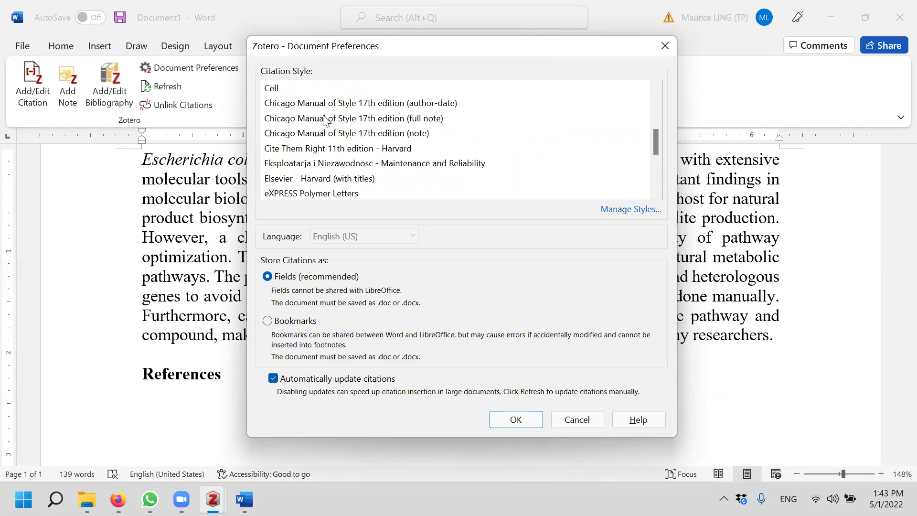
scroll(327, 119, up, 1)
scroll(339, 121, down, 1)
scroll(334, 123, up, 1)
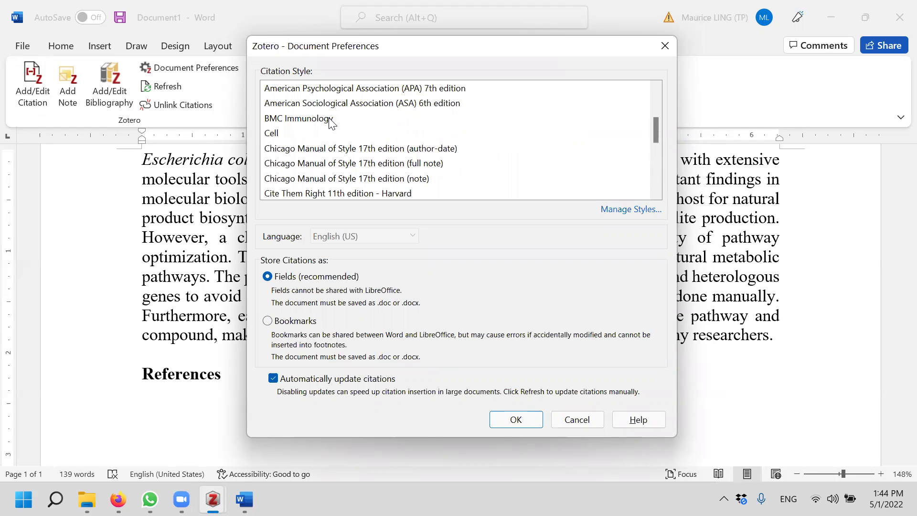
click(329, 121)
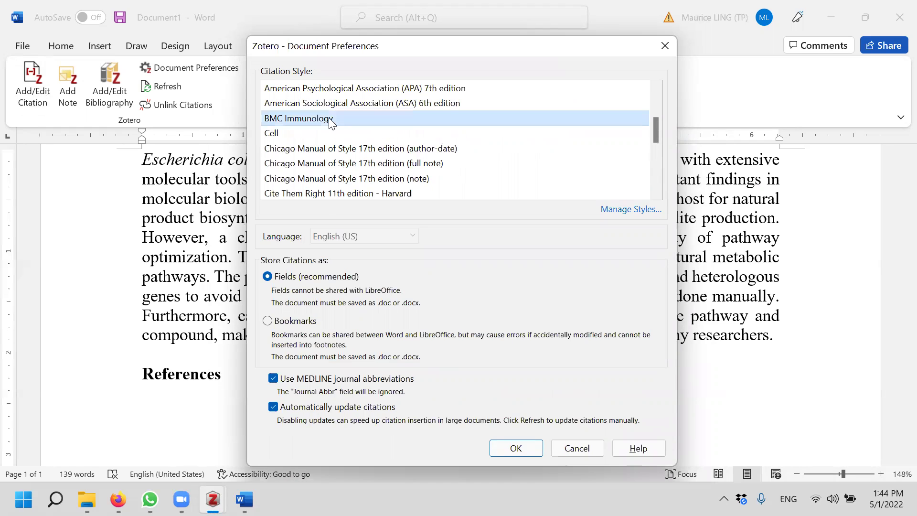
click(516, 448)
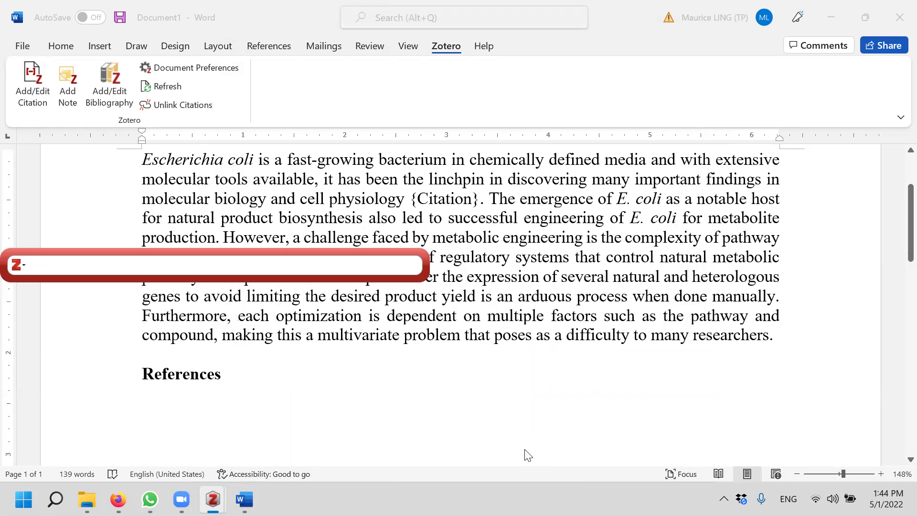
Insert the Appenzeller et al. 2005 iron article as citation [1] using the pasted title
key(ctrl+v)
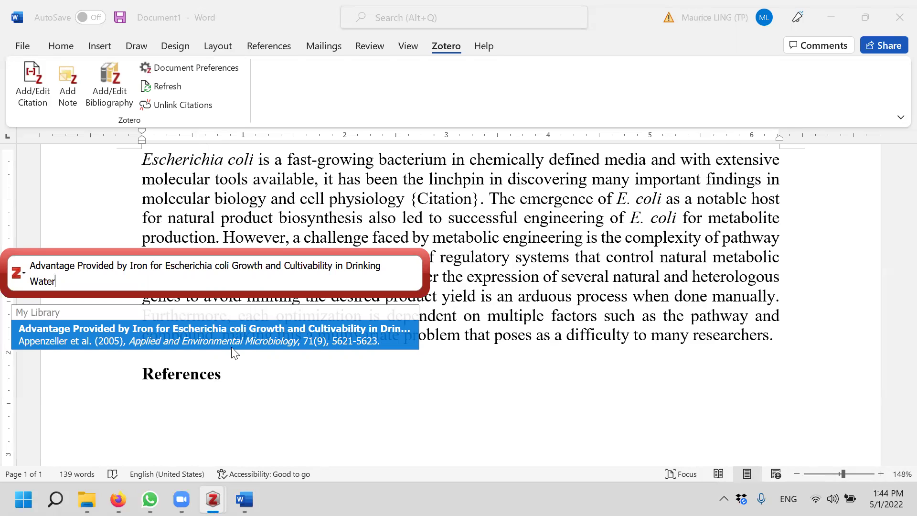
click(316, 332)
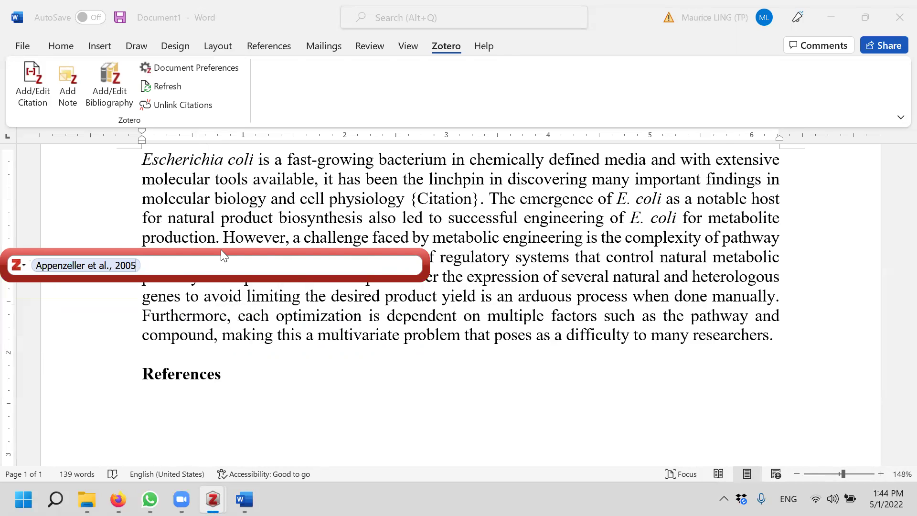
key(Return)
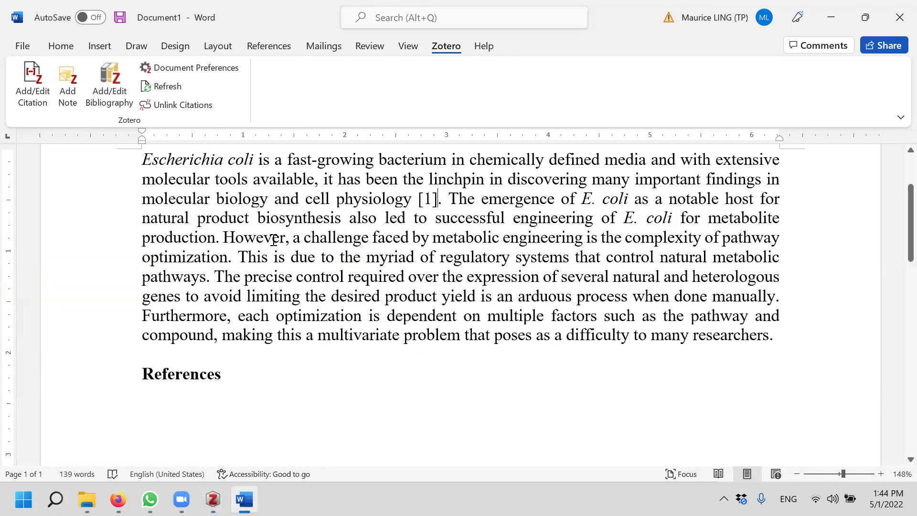
Start a new Zotero citation right after the word 'optimization'
click(423, 198)
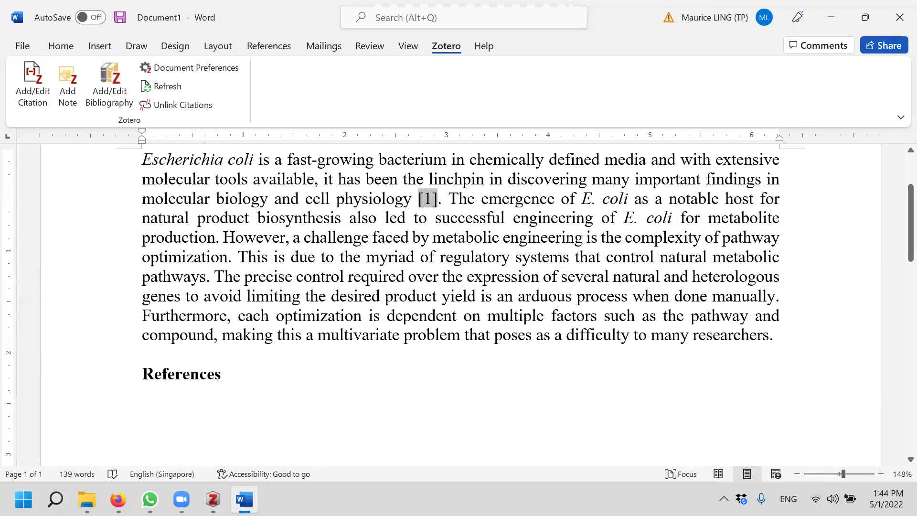
click(213, 499)
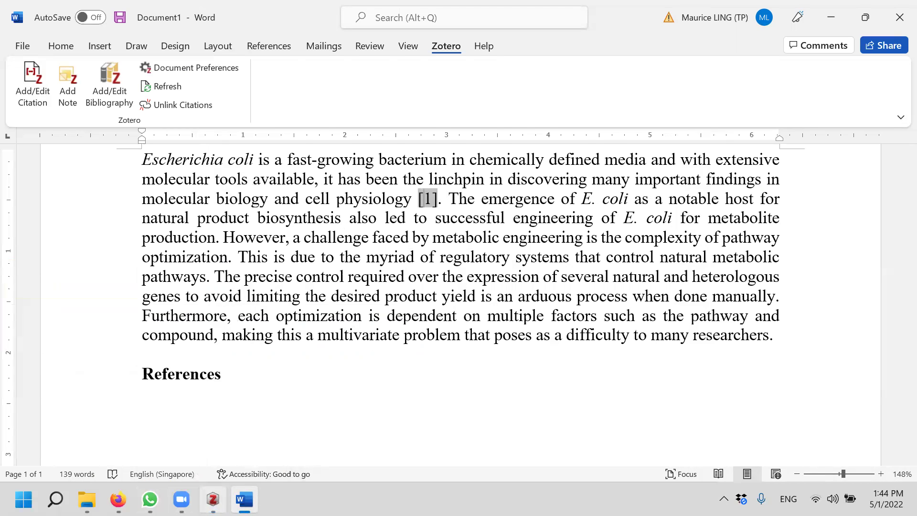
scroll(525, 182, down, 2)
click(81, 247)
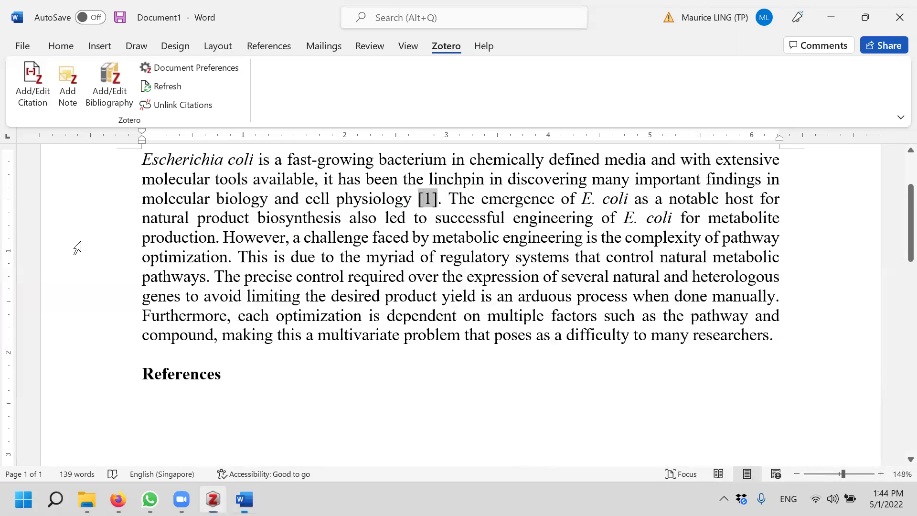
click(230, 258)
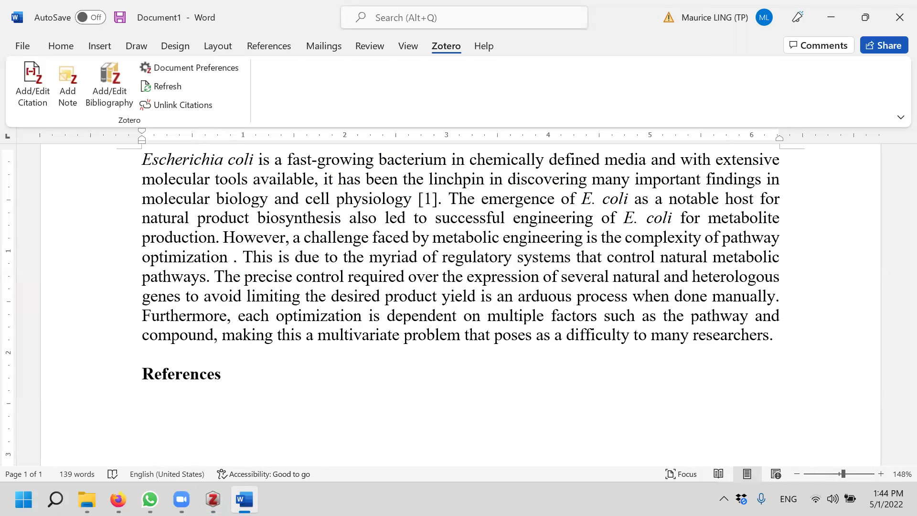
click(40, 93)
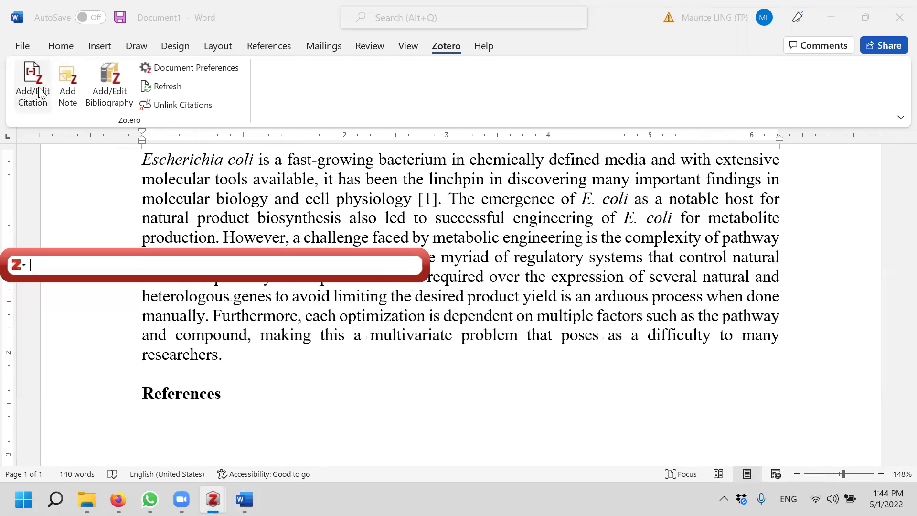
Search 'optimization' and cite Apaydin 2017 and Kamzolova 2018 as [2, 3]
text(pathway optimization)
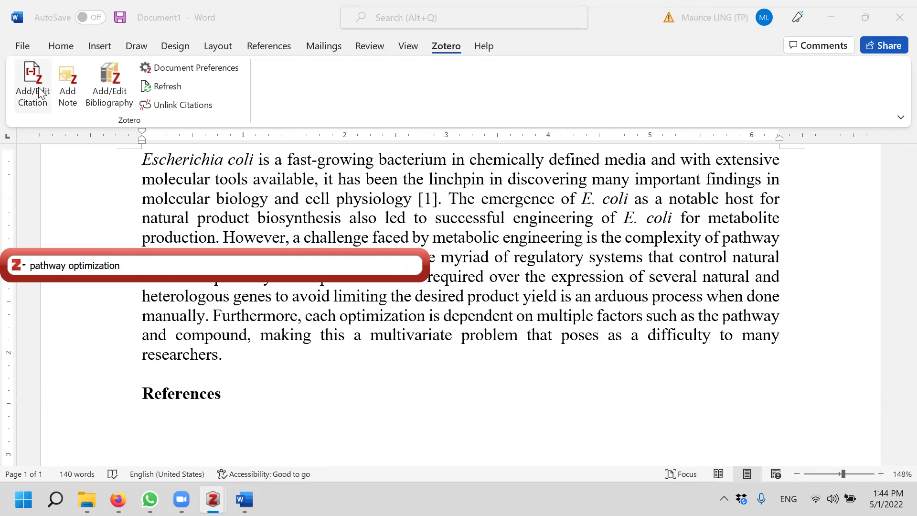
key(BackSpace)
key(BackSpace)
key(BackSpace)
key(BackSpace)
key(BackSpace)
key(BackSpace)
key(BackSpace)
key(BackSpace)
key(BackSpace)
key(BackSpace)
key(BackSpace)
key(BackSpace)
key(BackSpace)
key(BackSpace)
key(BackSpace)
key(BackSpace)
key(BackSpace)
key(BackSpace)
key(BackSpace)
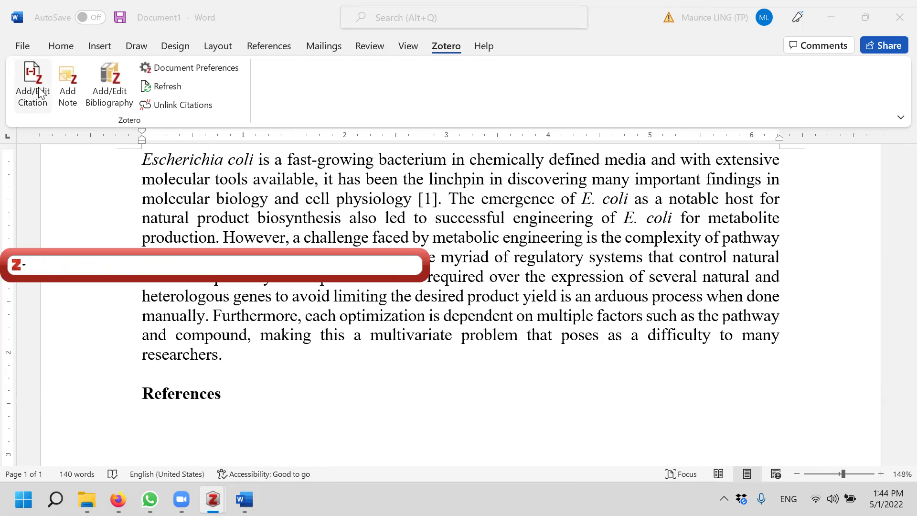
text(optimization)
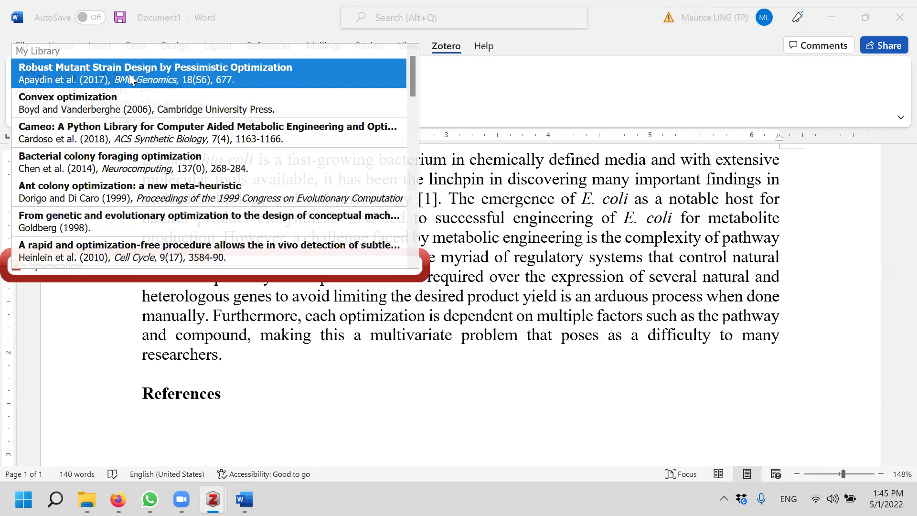
click(130, 77)
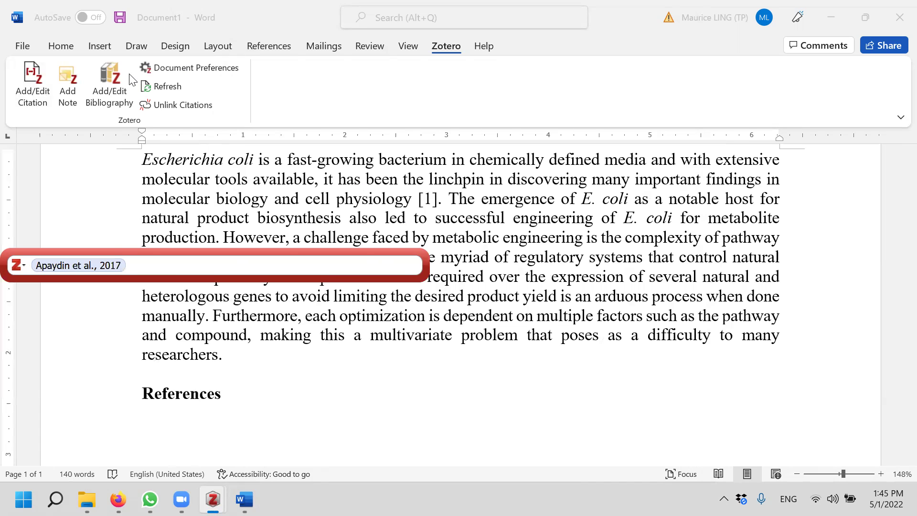
text(optimization)
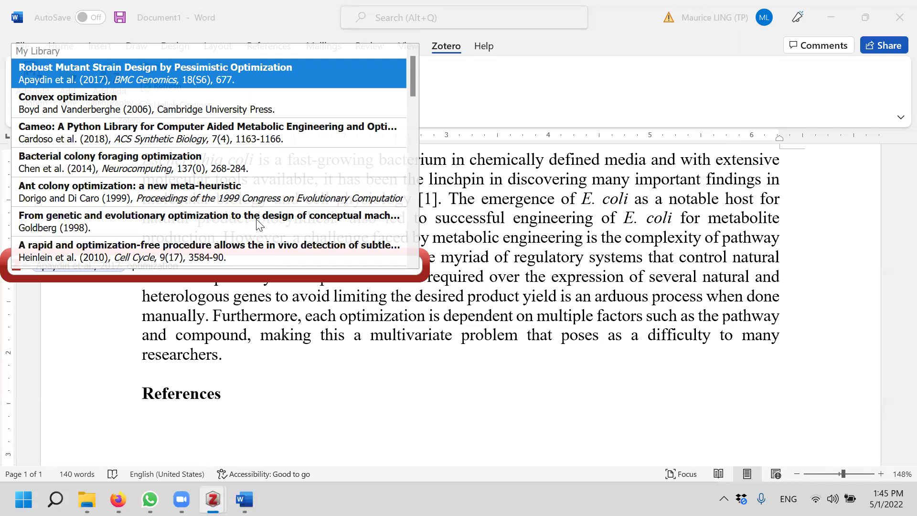
scroll(253, 222, down, 2)
scroll(252, 221, down, 2)
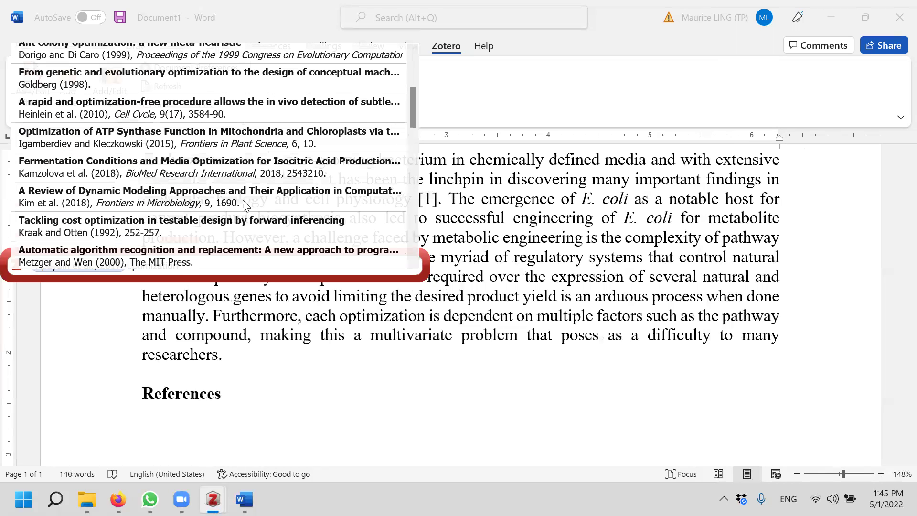
click(203, 166)
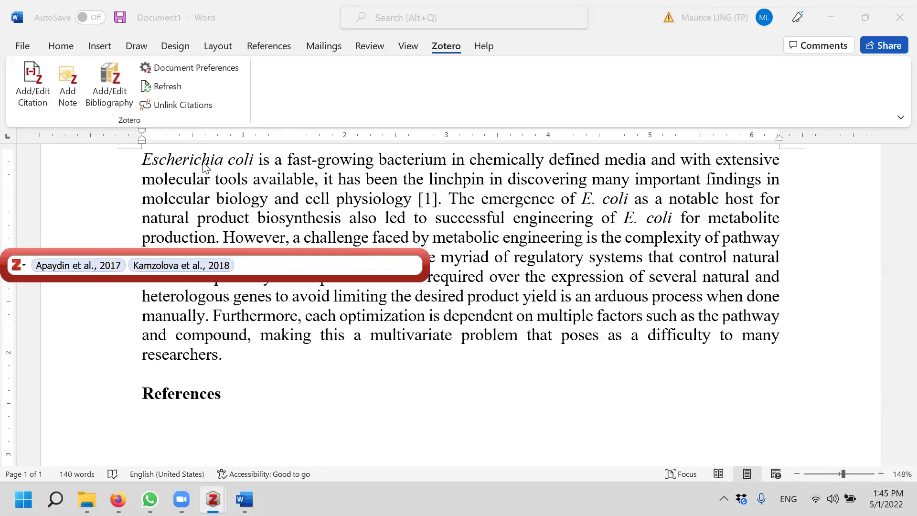
key(Return)
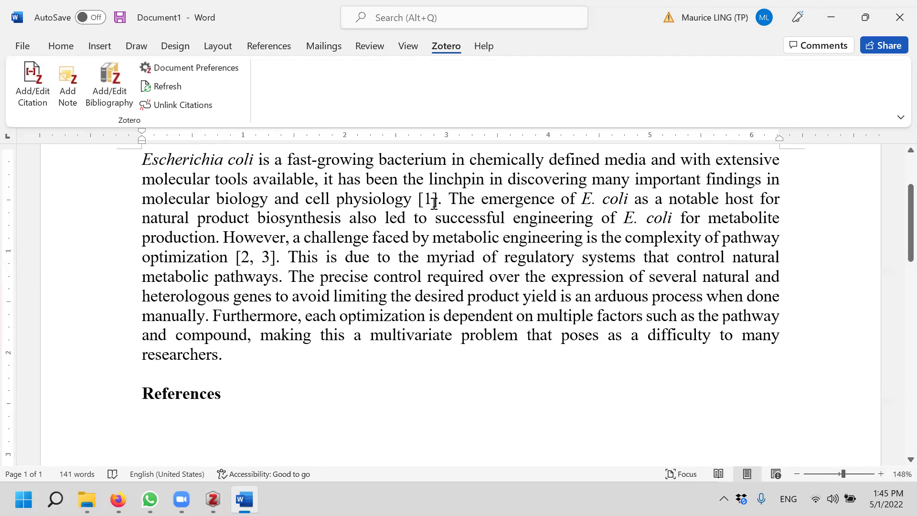
Open the [1] citation for editing and copy the Ratledge and Winder item's title from Zotero
click(434, 203)
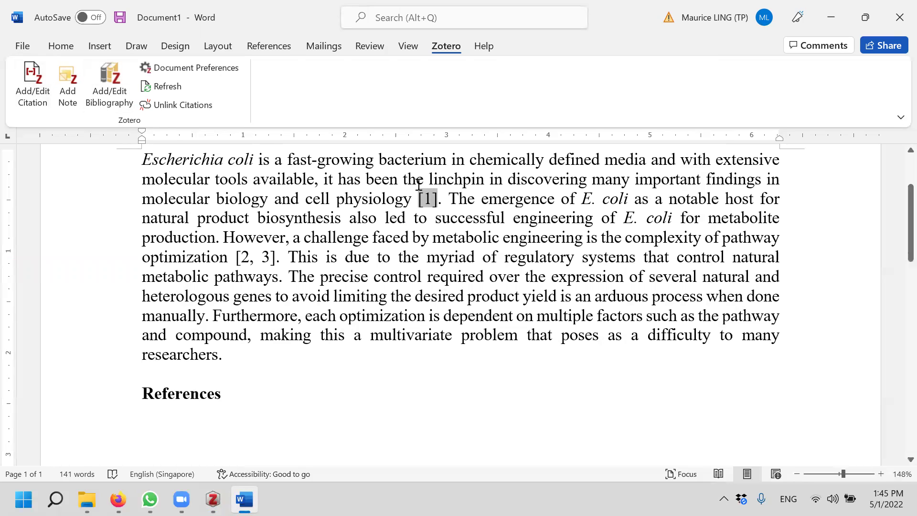
click(262, 253)
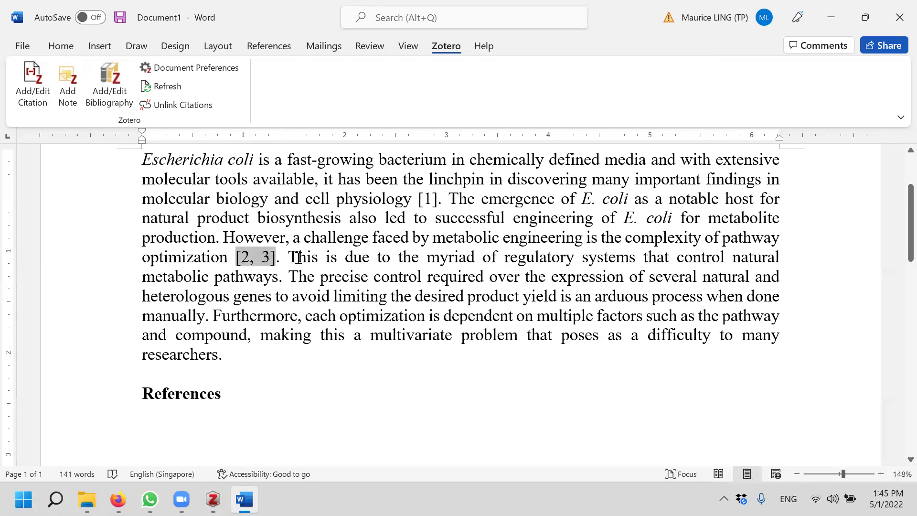
click(436, 198)
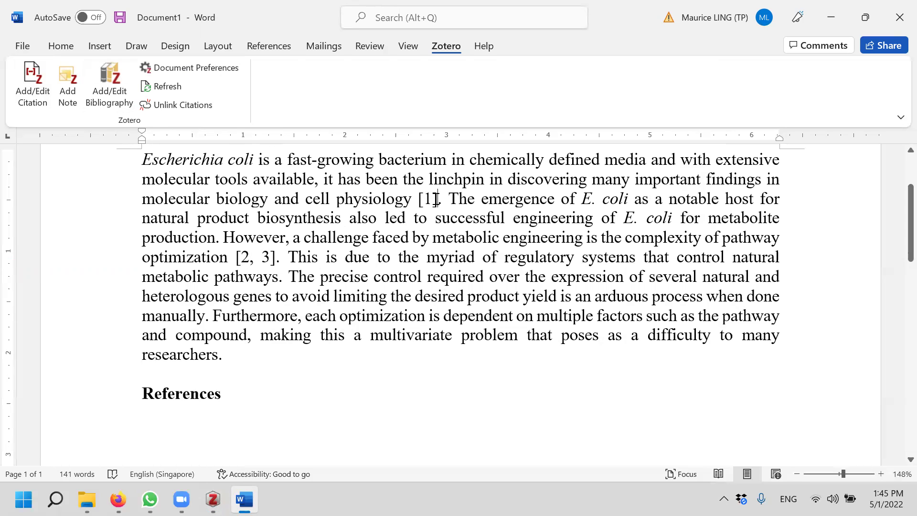
click(30, 85)
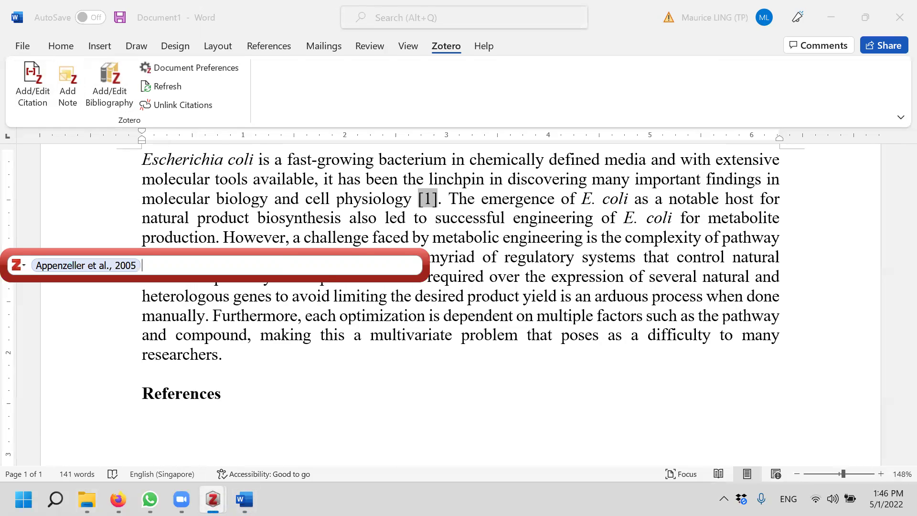
mouse_move(213, 499)
click(178, 404)
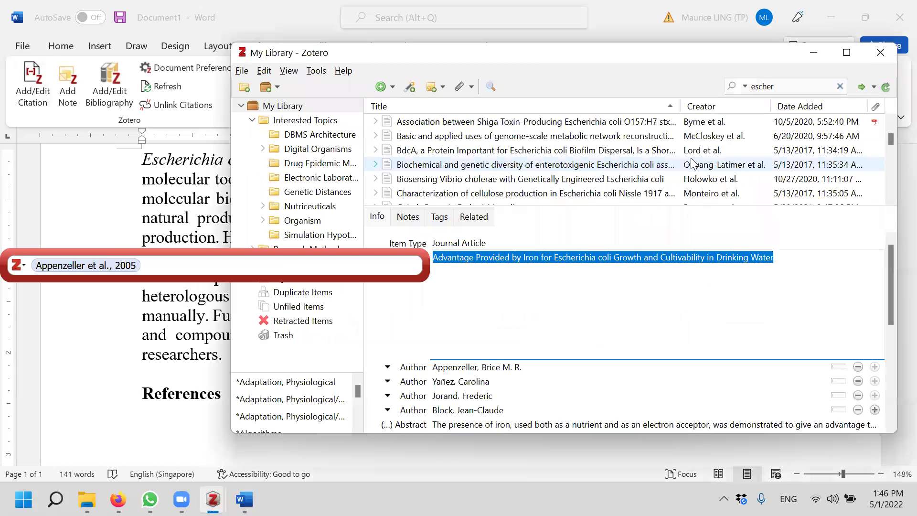
scroll(693, 164, down, 6)
click(582, 164)
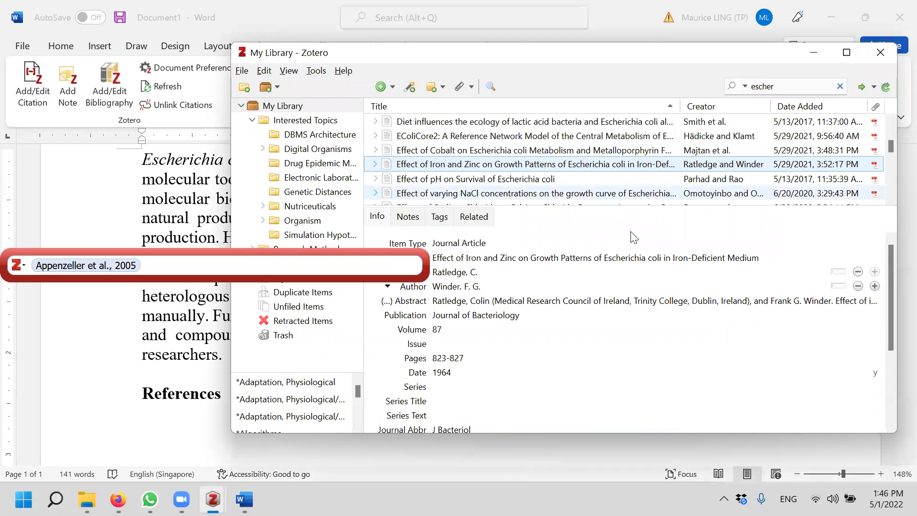
click(638, 257)
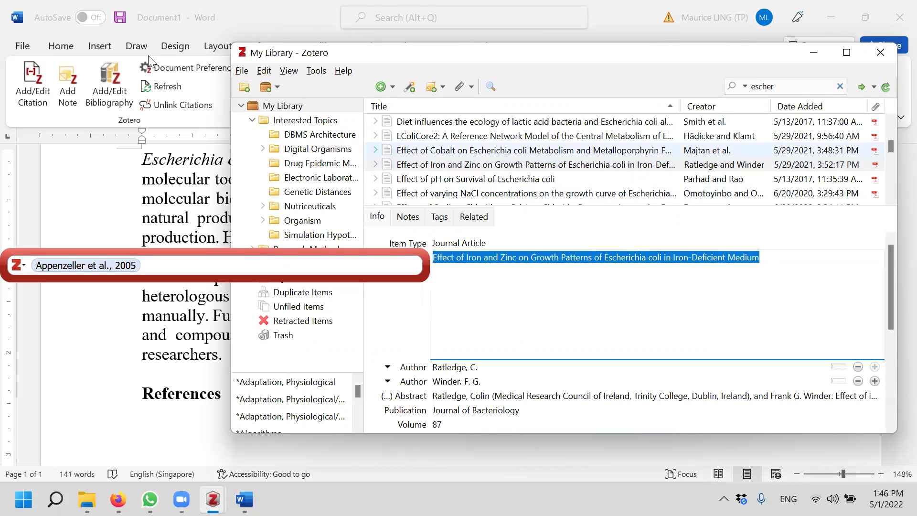
Paste the title in the citation bar and add the Ratledge and Winder 1964 paper
click(116, 163)
mouse_move(213, 499)
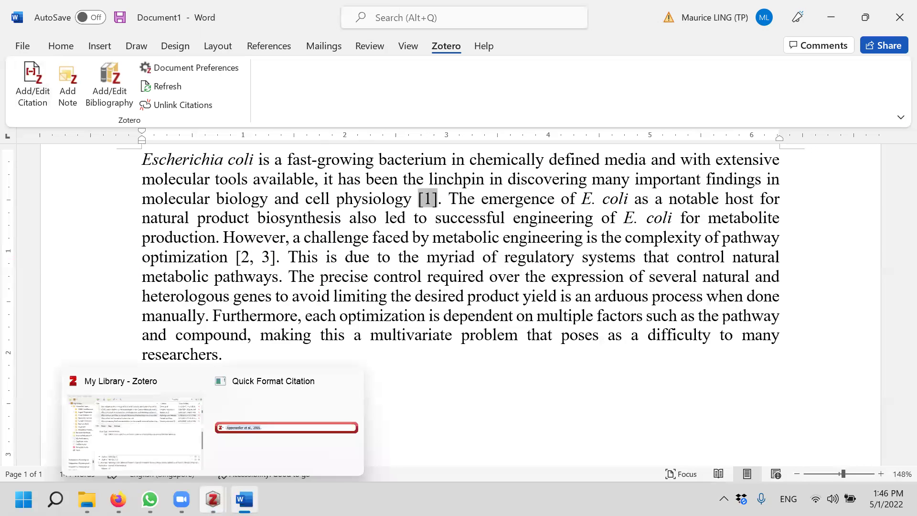
click(297, 446)
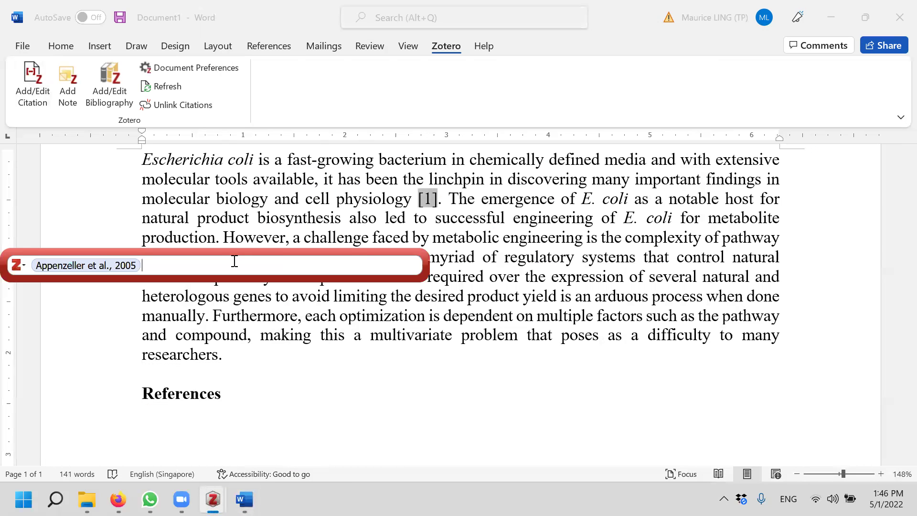
text(Effect of Iron and Zinc on Growth Patterns of Escherichia coli)
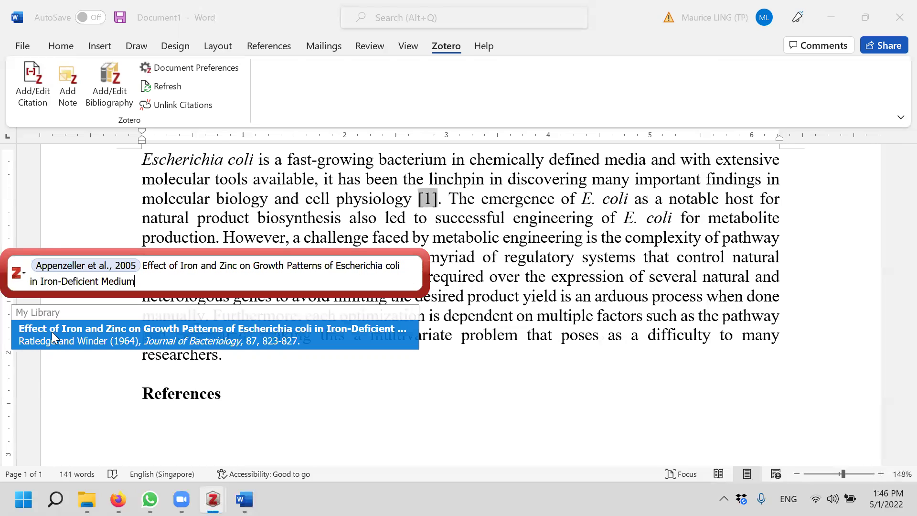
click(170, 342)
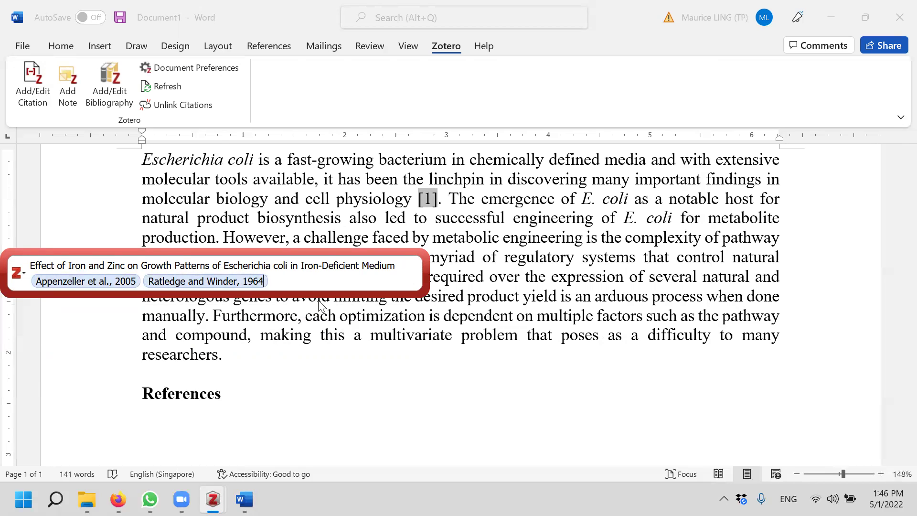
key(Return)
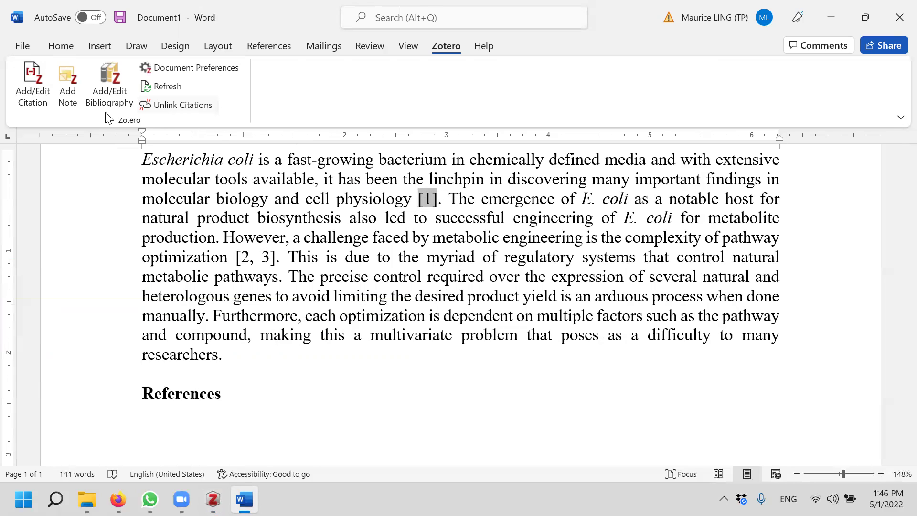
Re-edit the physiology citation, adding Ratledge and Winder 1964 again so it reads [1, 2]
click(33, 96)
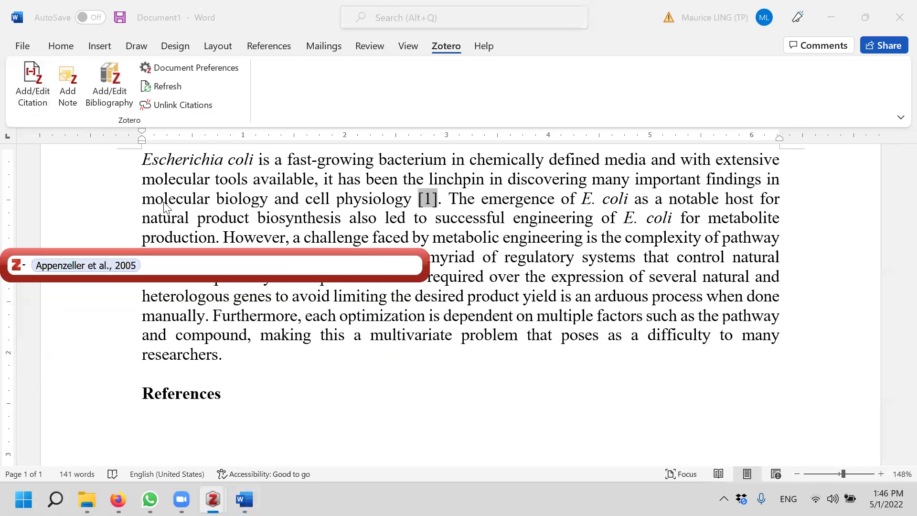
text(Effect of Iron and Zinc on Growth Patterns of Escherichia coli)
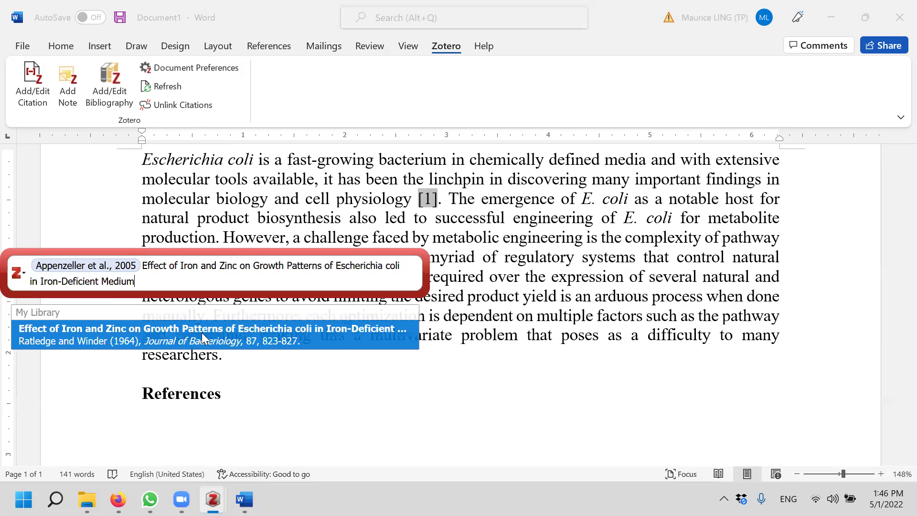
click(202, 333)
key(Return)
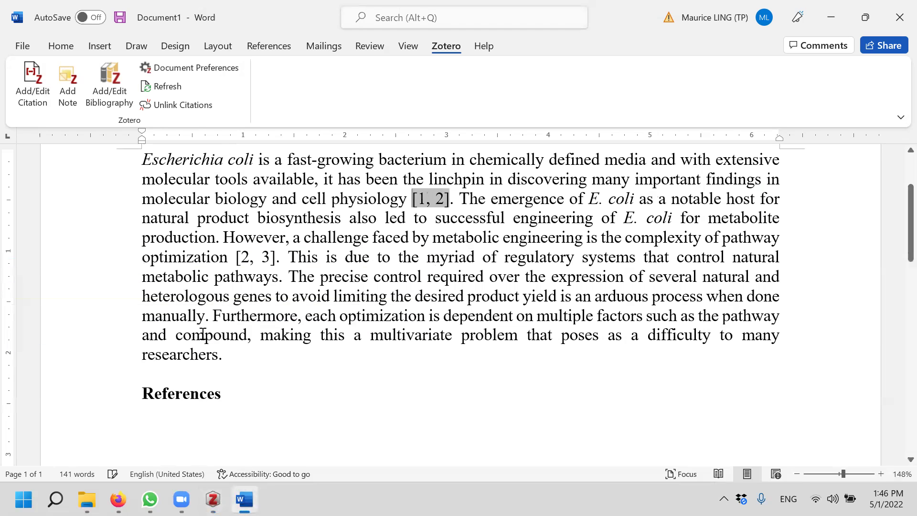
click(249, 254)
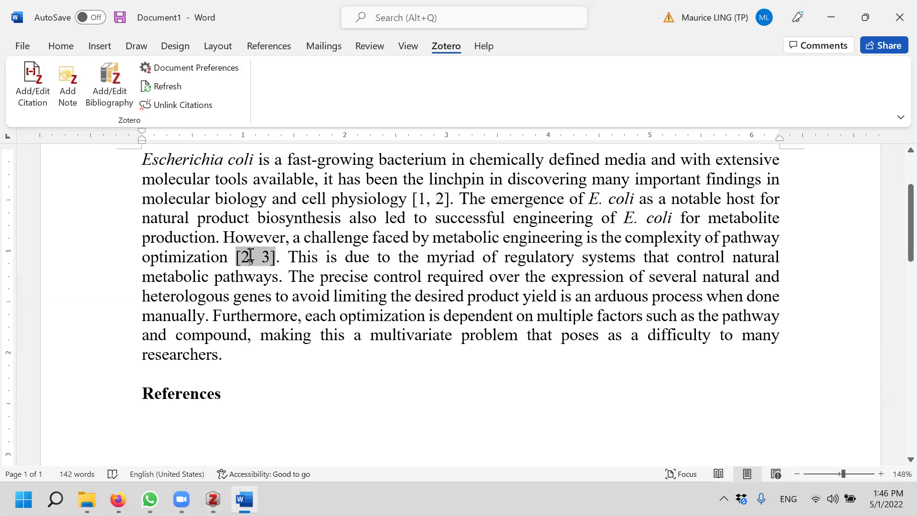
Open the [2, 3] citation, view the Apaydin 2017 reference details, and close it unchanged
click(42, 96)
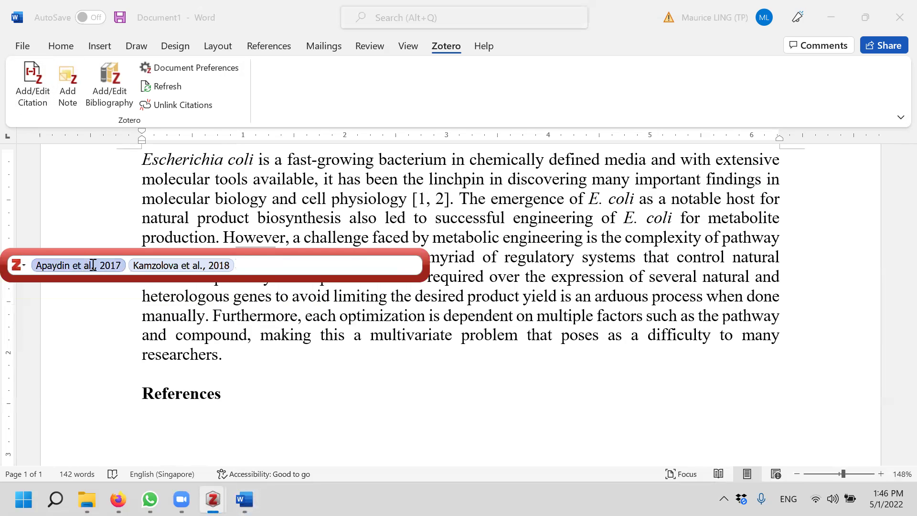
click(122, 264)
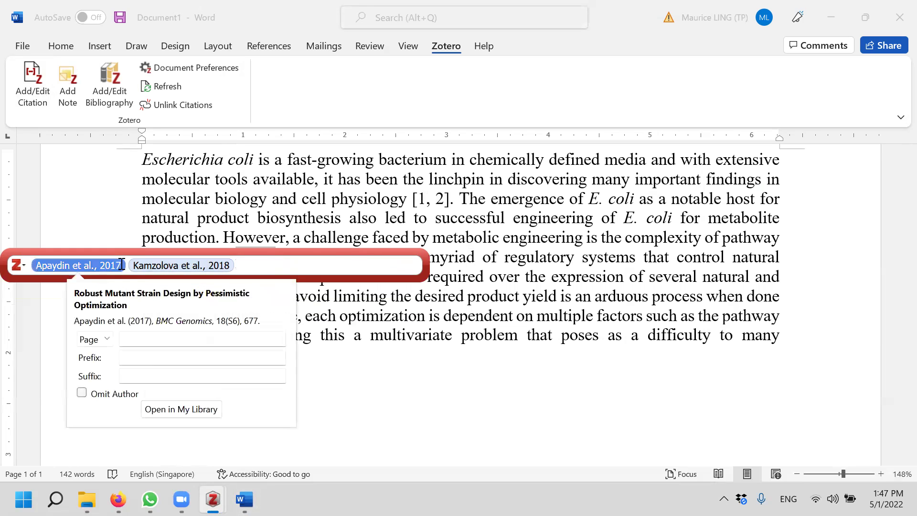
click(262, 269)
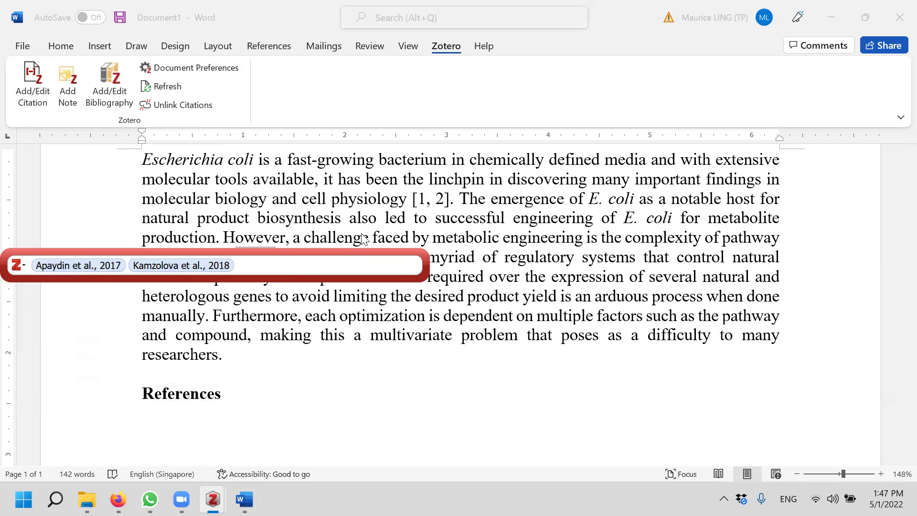
key(Return)
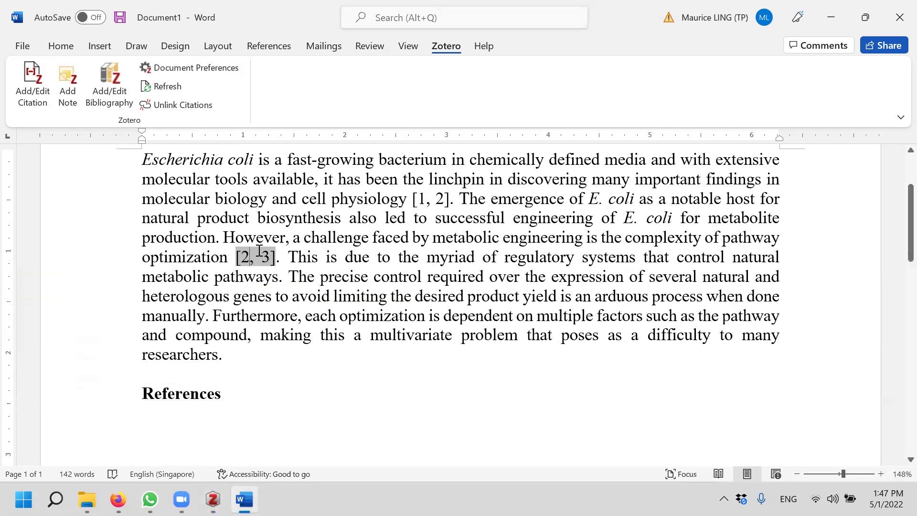
click(40, 102)
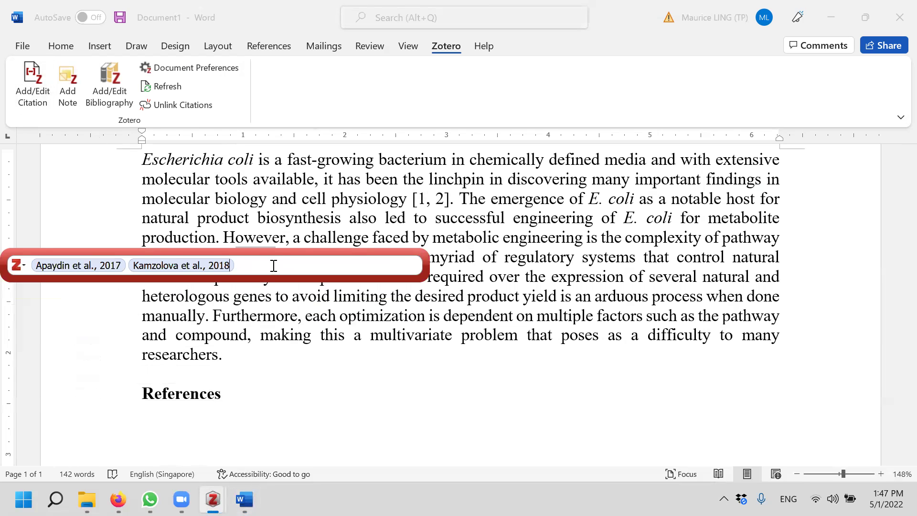
key(Return)
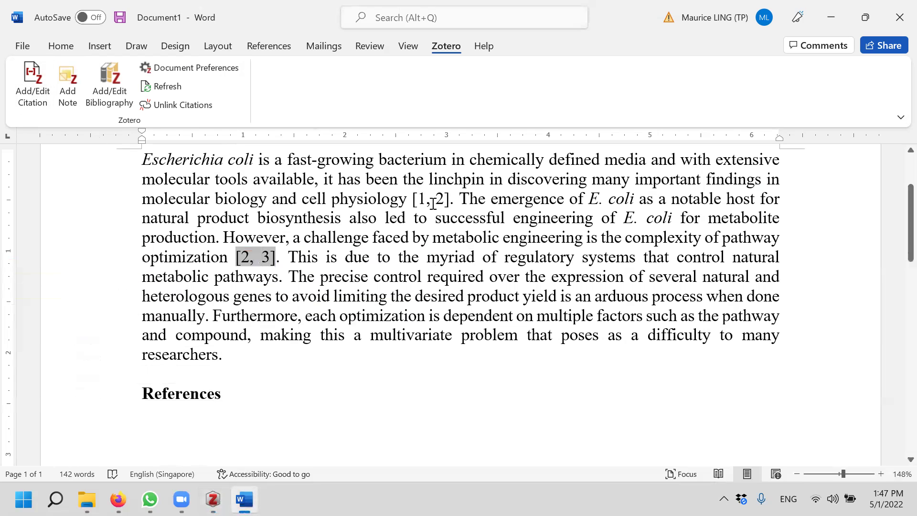
Open and close the [1, 2] citation unchanged, then reopen the optimization citation's editor
click(421, 197)
click(29, 95)
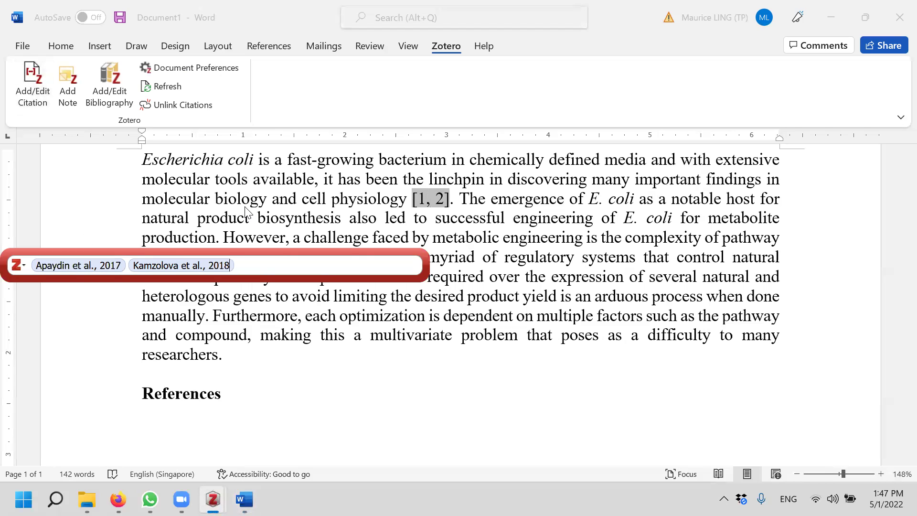
key(Return)
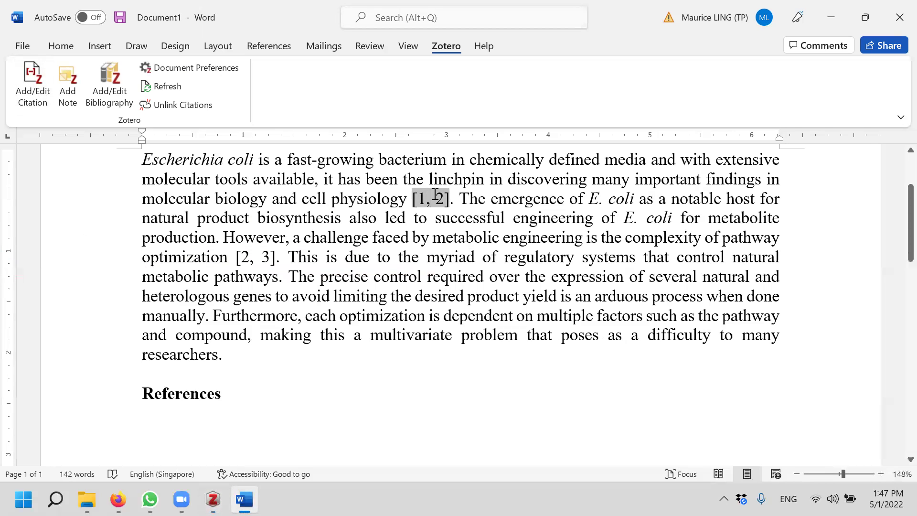
click(42, 96)
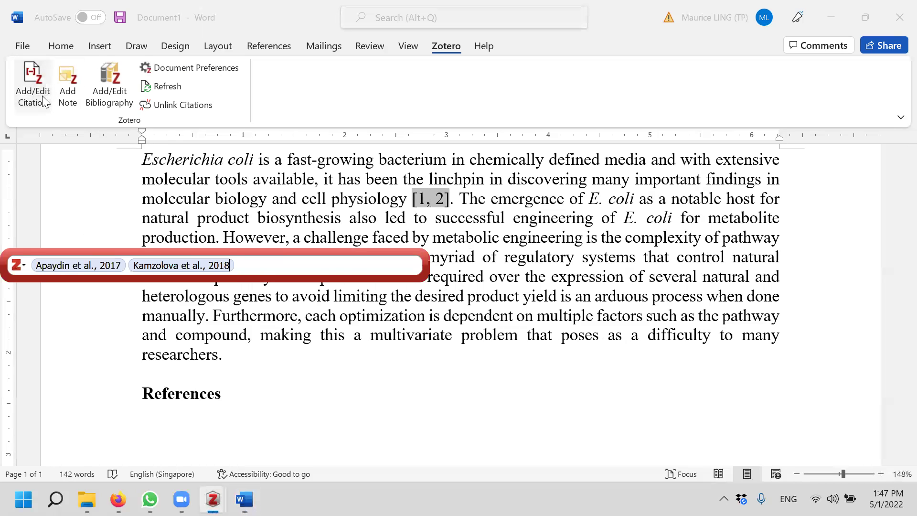
Add the Ratledge and Winder 1964 paper to the optimization citation, making it [2–4]
text(Effect of Iron and Zinc on Growth)
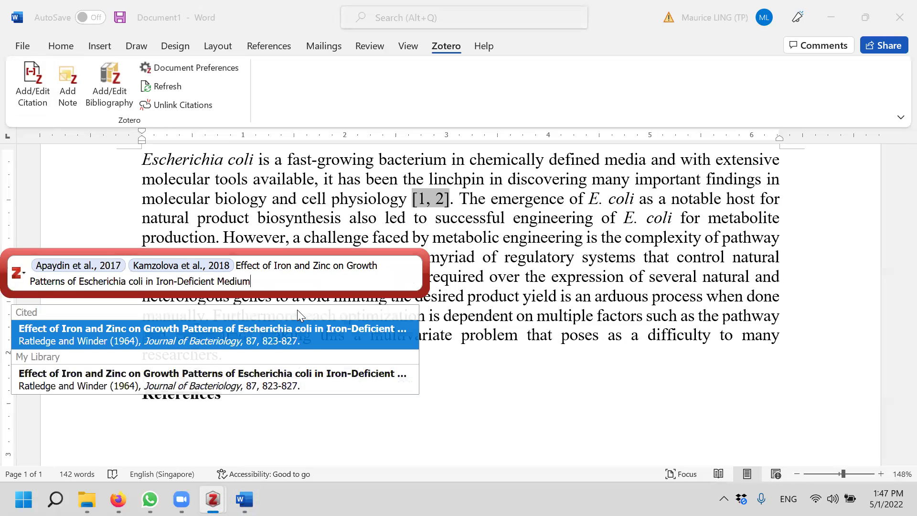
click(194, 331)
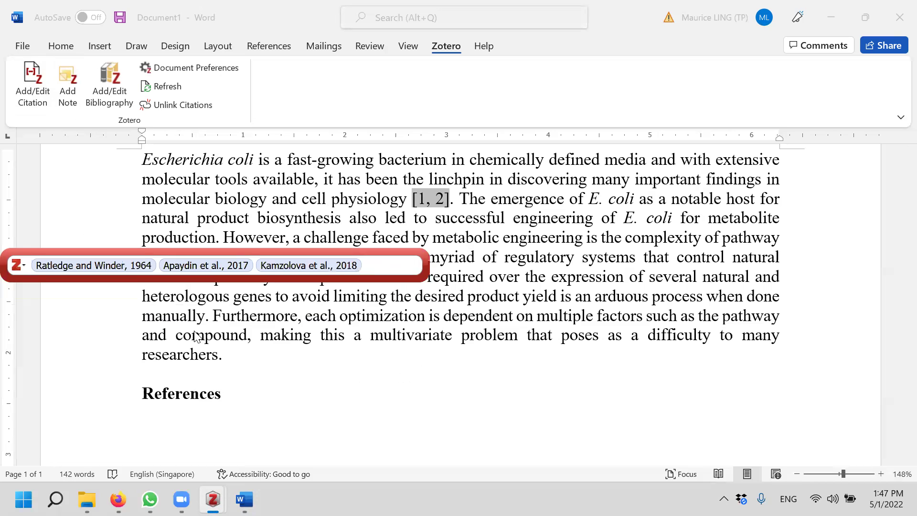
key(Return)
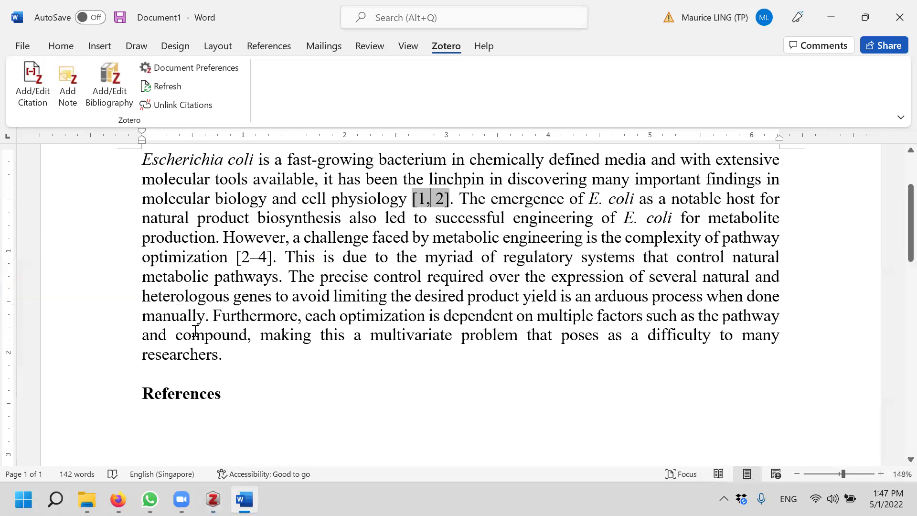
Remove Ratledge and Winder from that citation so it reads [3, 4], leaving [1, 2] unchanged
click(265, 239)
click(263, 262)
click(31, 93)
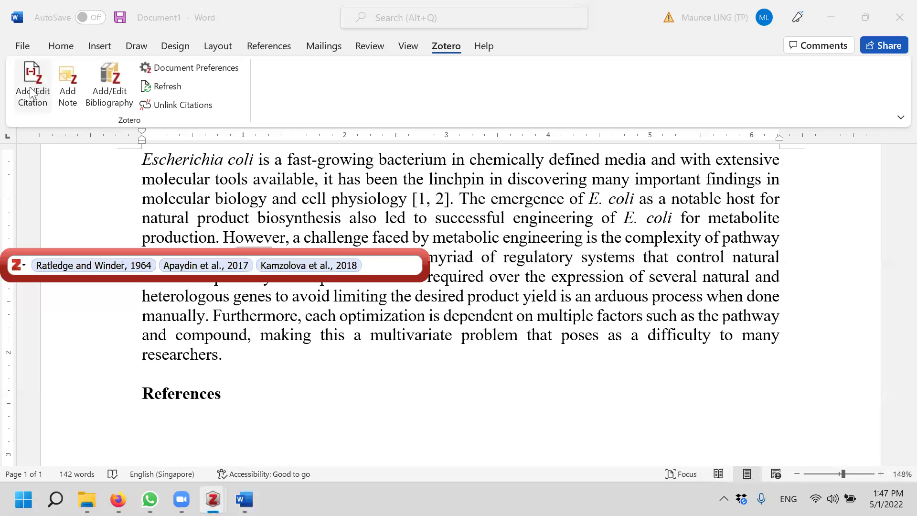
key(BackSpace)
key(Return)
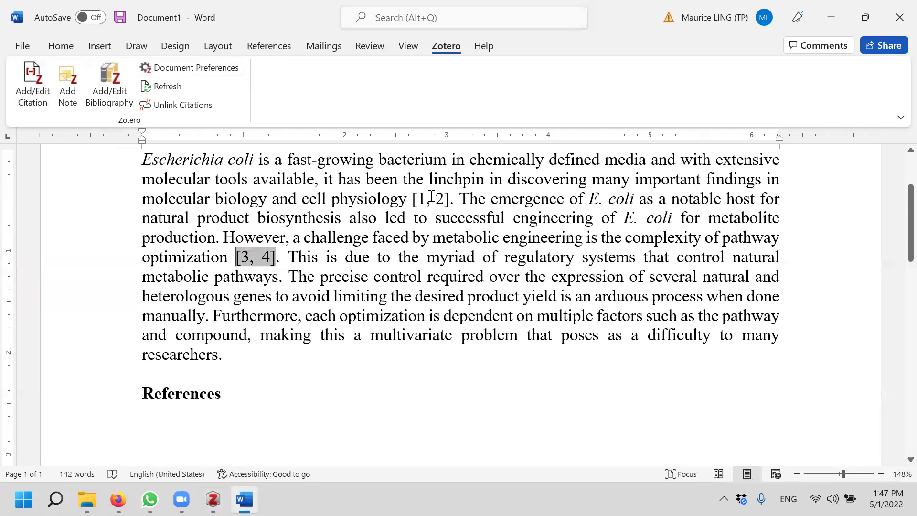
click(429, 196)
click(40, 82)
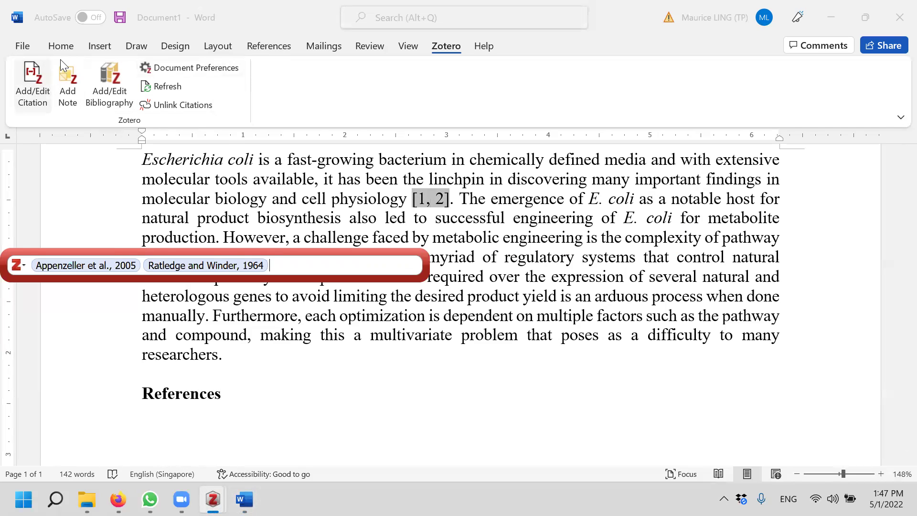
key(Return)
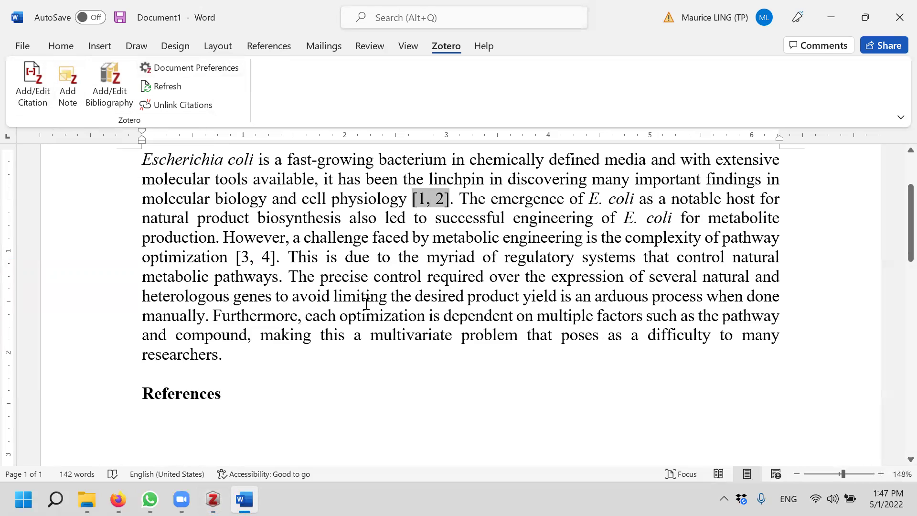
Insert the Zotero bibliography on the empty line beneath the References heading
click(167, 407)
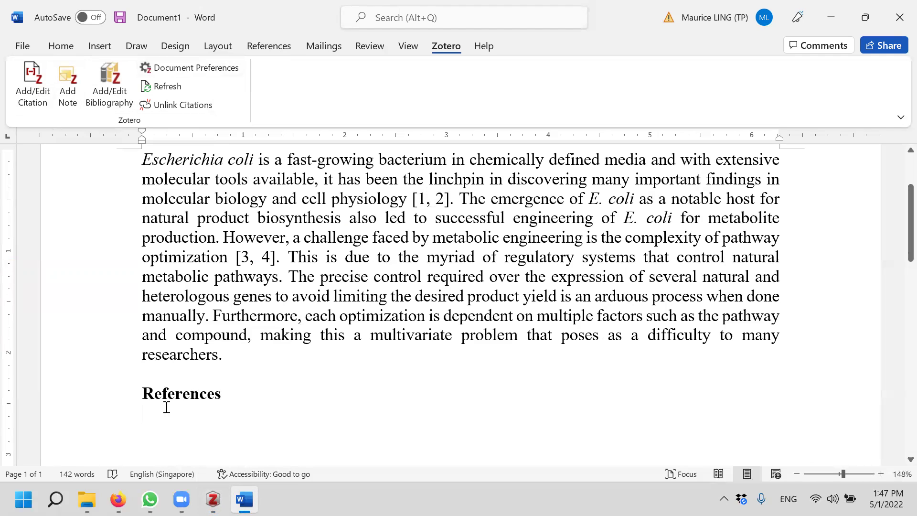
scroll(166, 407, down, 2)
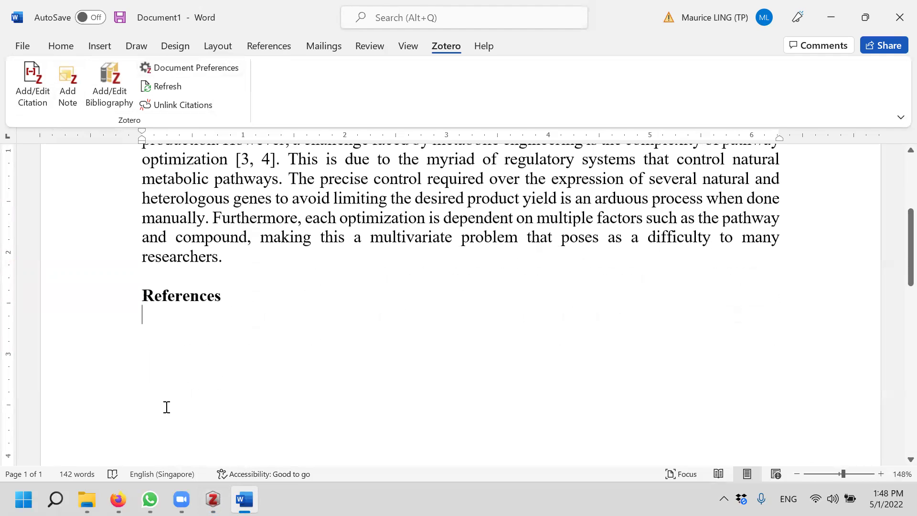
click(122, 98)
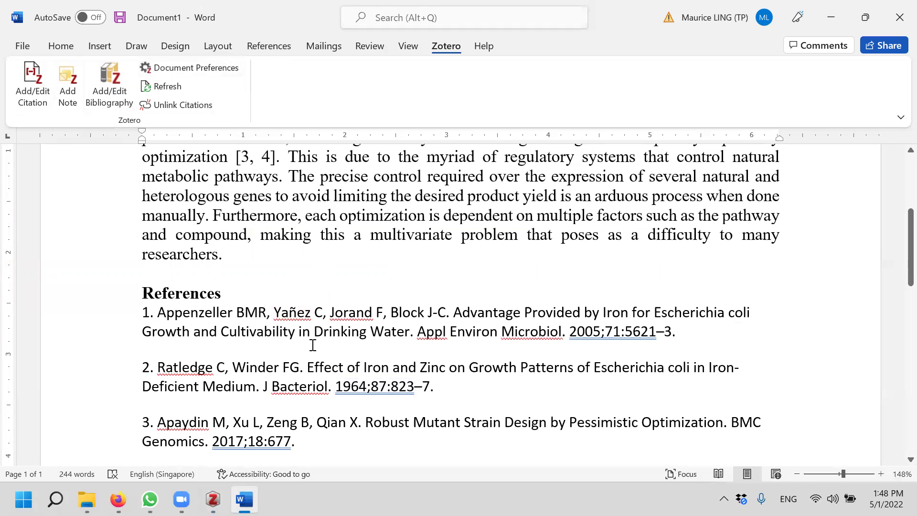
Apply the Cell style so citations read (Appenzeller et al., 2005) with alphabetical references
click(184, 69)
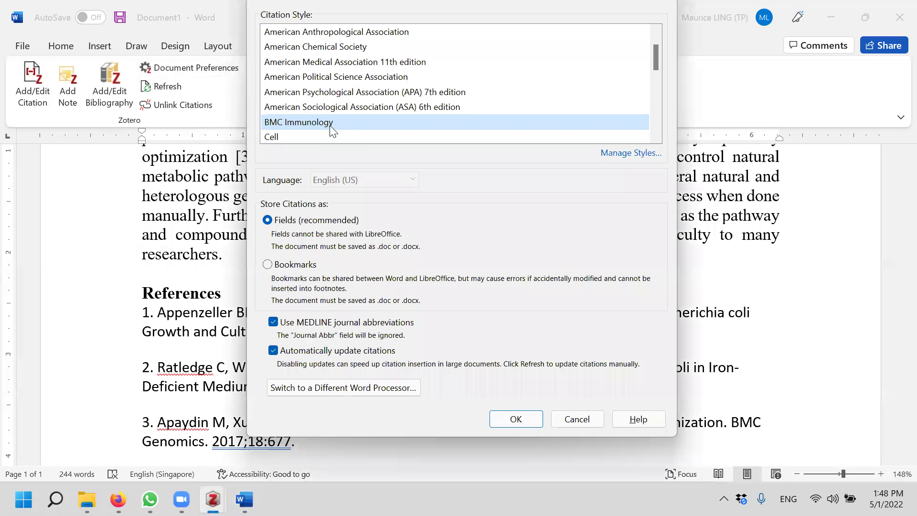
key(Escape)
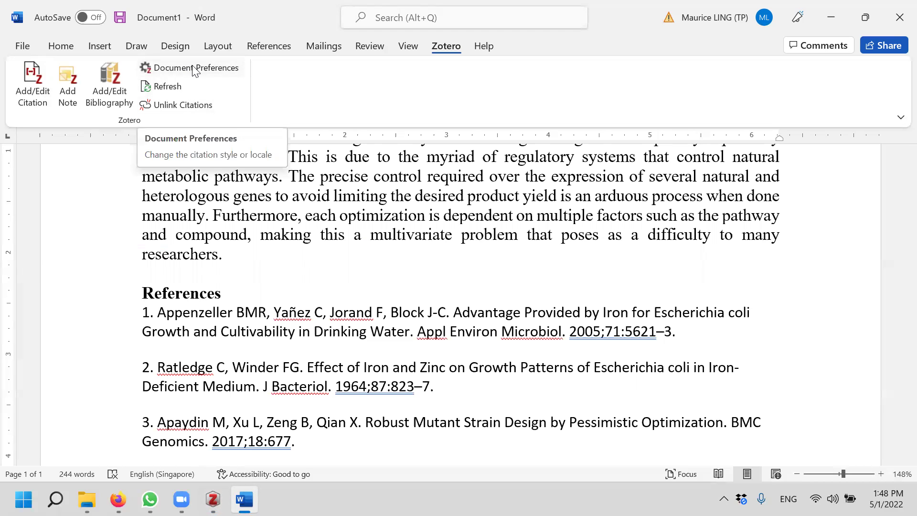
scroll(301, 243, up, 2)
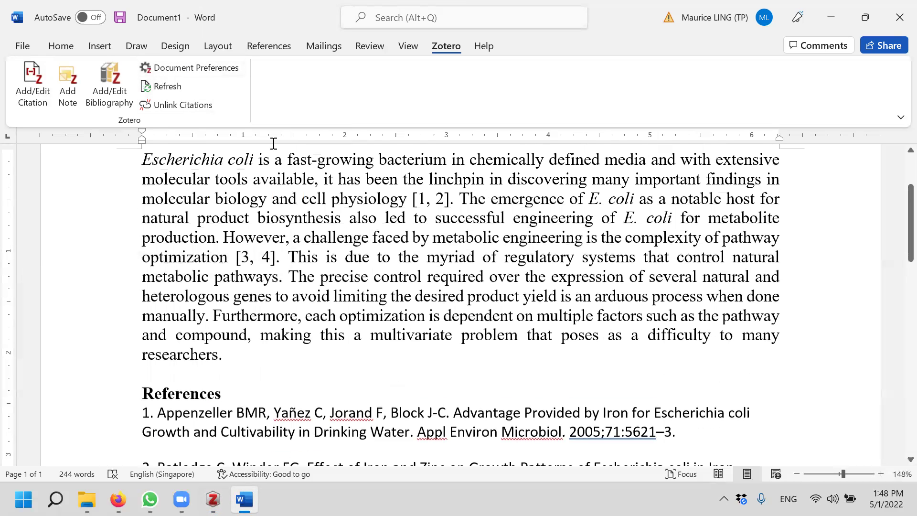
click(184, 67)
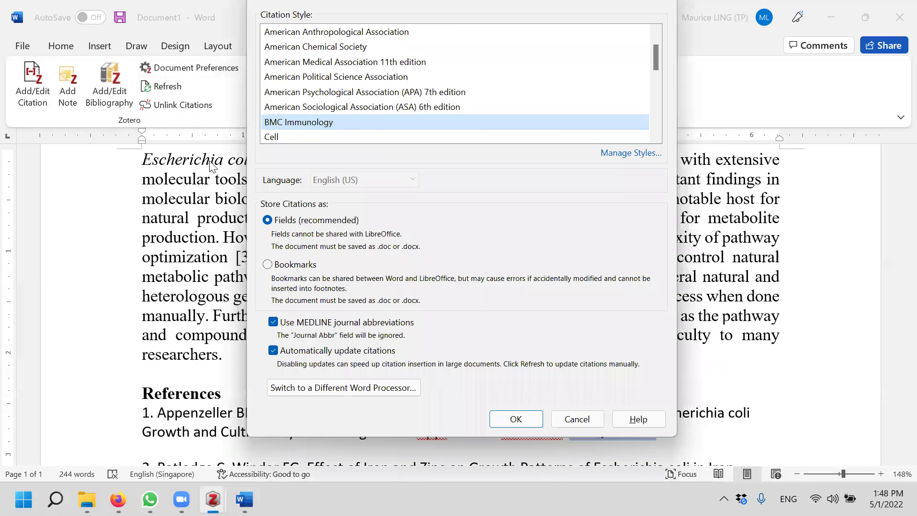
click(280, 138)
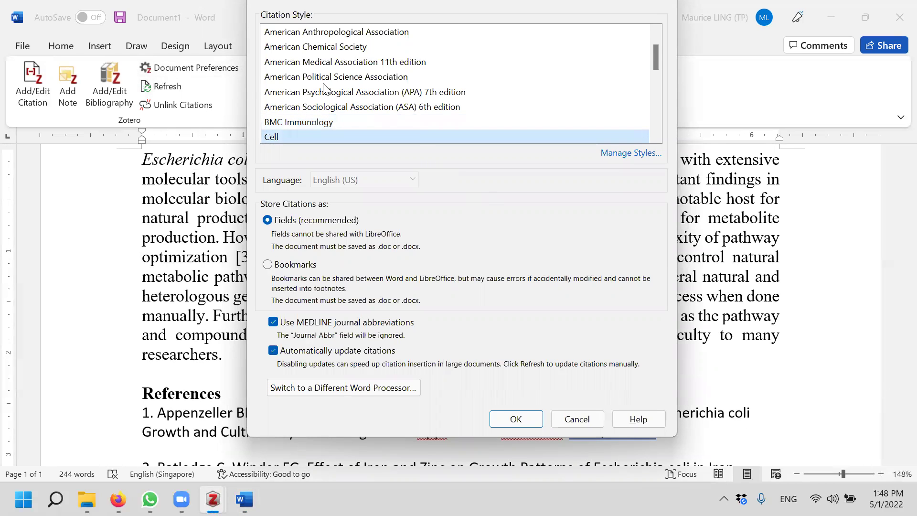
scroll(327, 88, up, 1)
scroll(349, 134, down, 2)
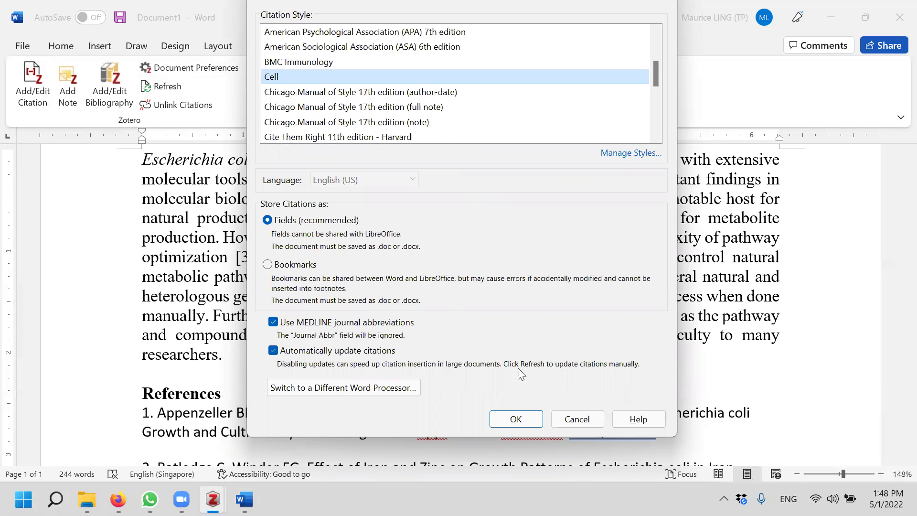
click(516, 419)
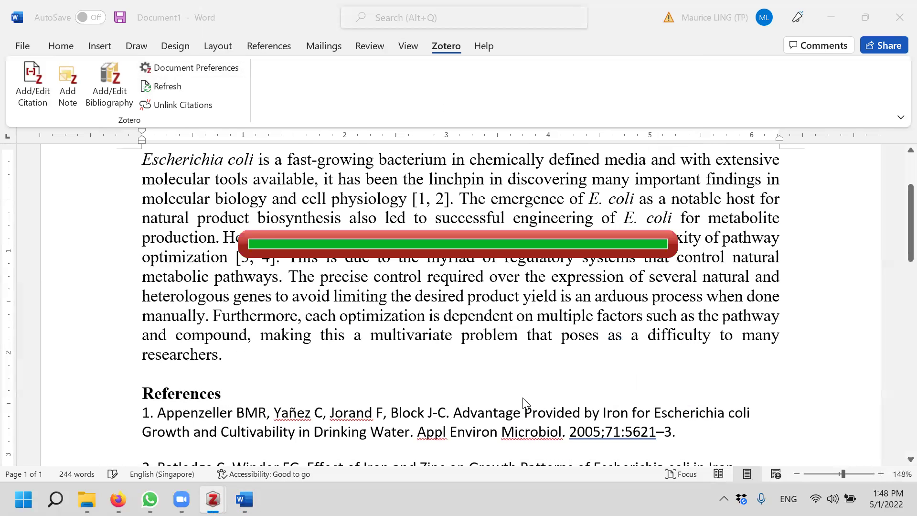
scroll(491, 315, down, 5)
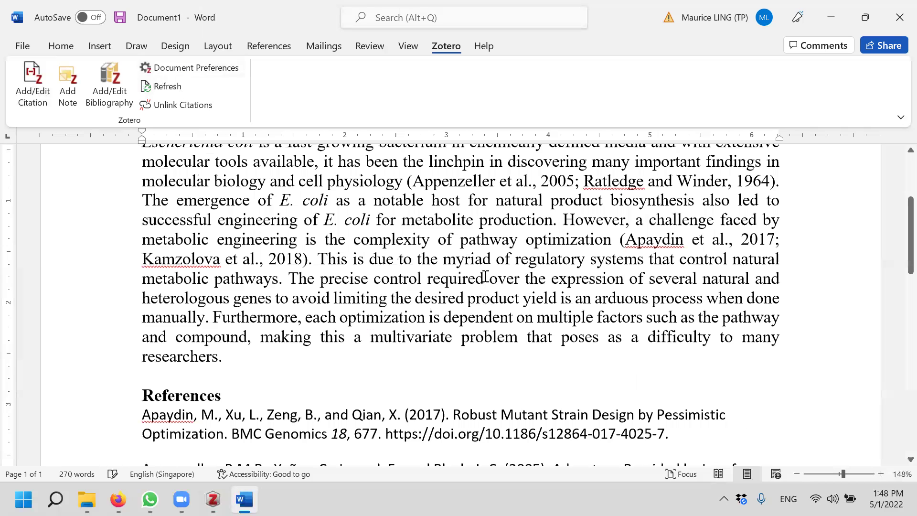
scroll(443, 396, up, 6)
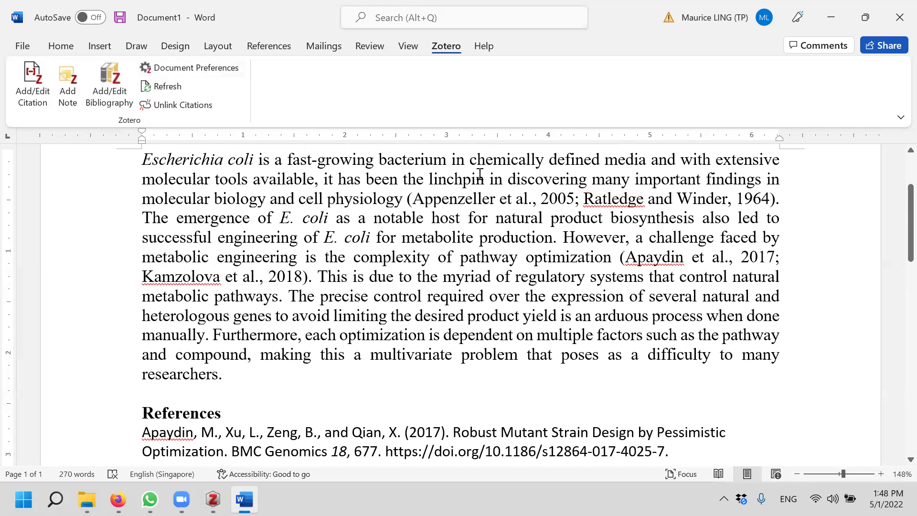
Restyle the document in Vancouver: citations (1,2) and (3,4), four-entry numbered reference list
click(190, 72)
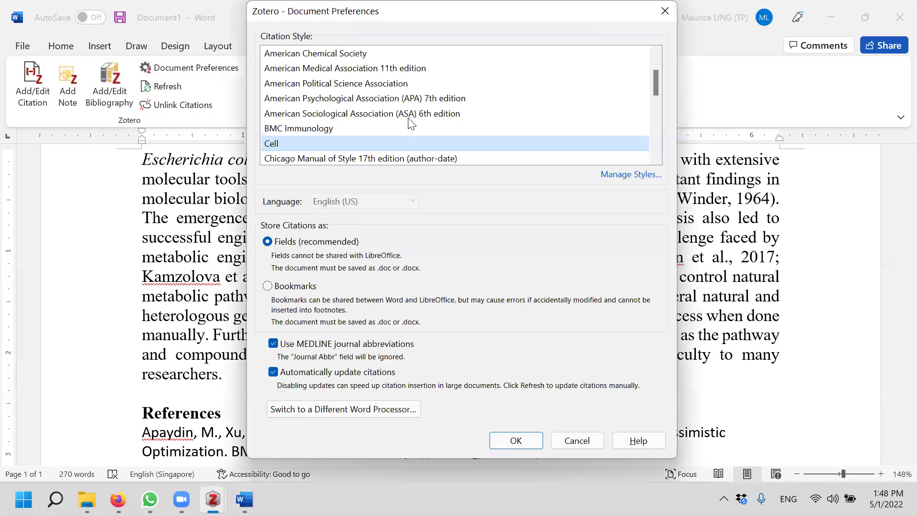
scroll(410, 123, down, 5)
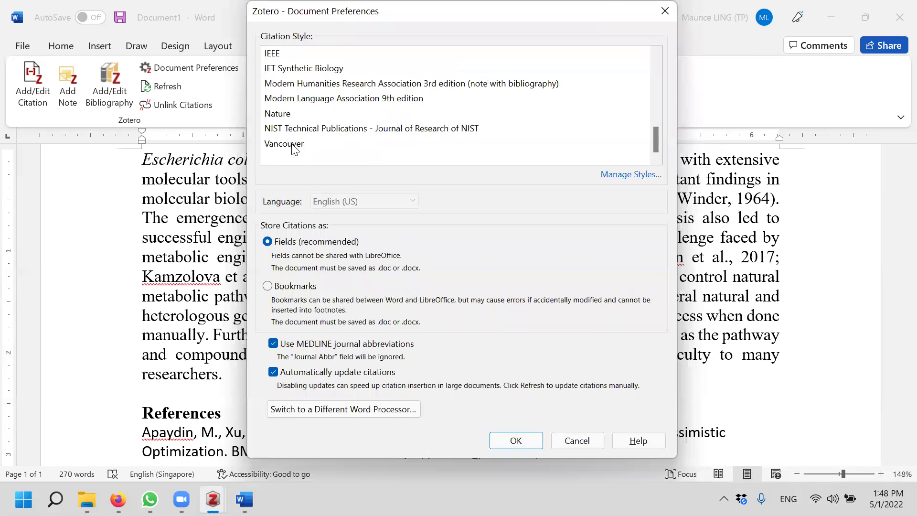
click(293, 145)
click(513, 440)
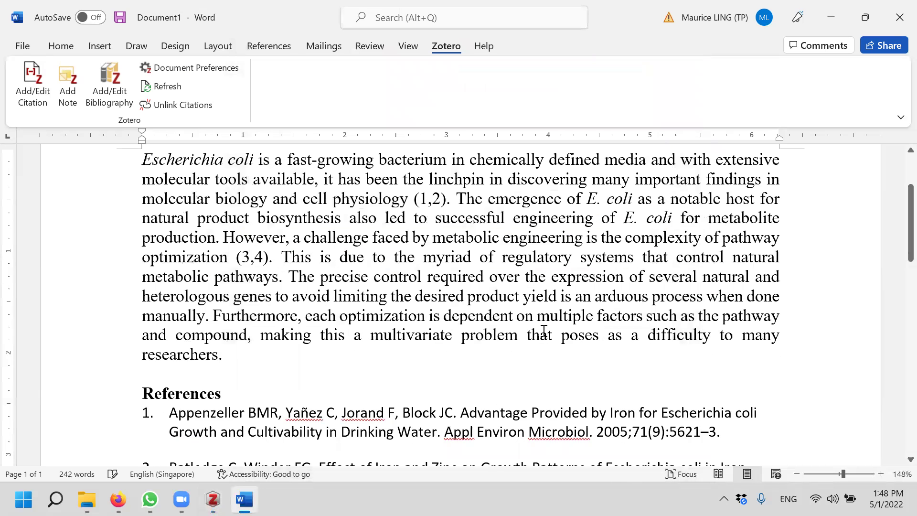
scroll(359, 306, down, 3)
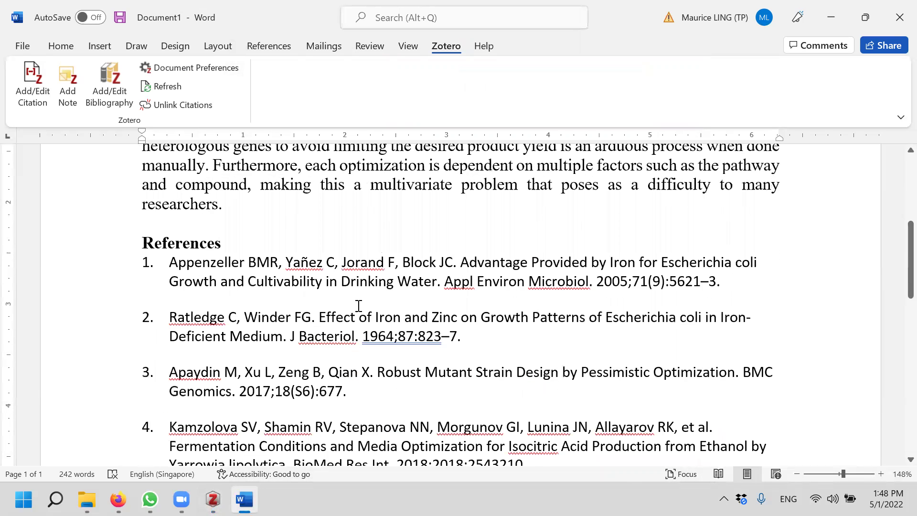
scroll(359, 305, down, 1)
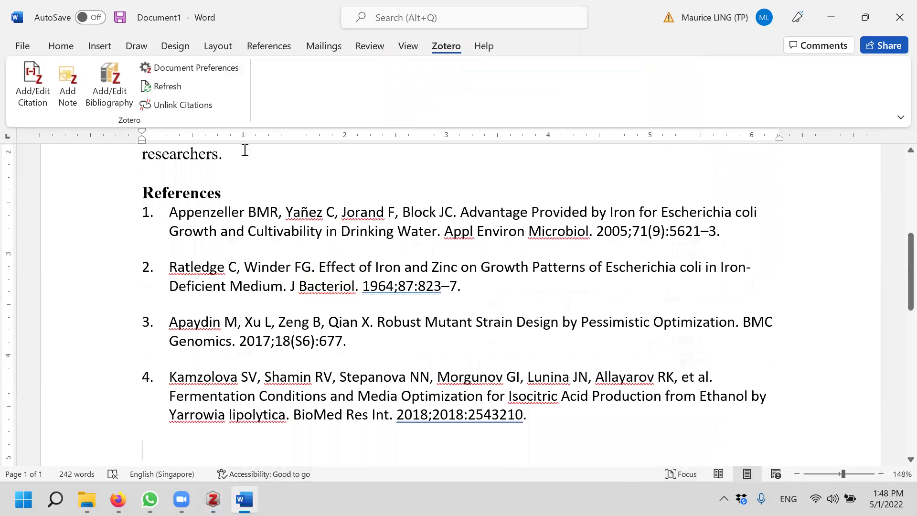
Apply the Academic Questions style, giving references with full author names and DOIs
click(213, 77)
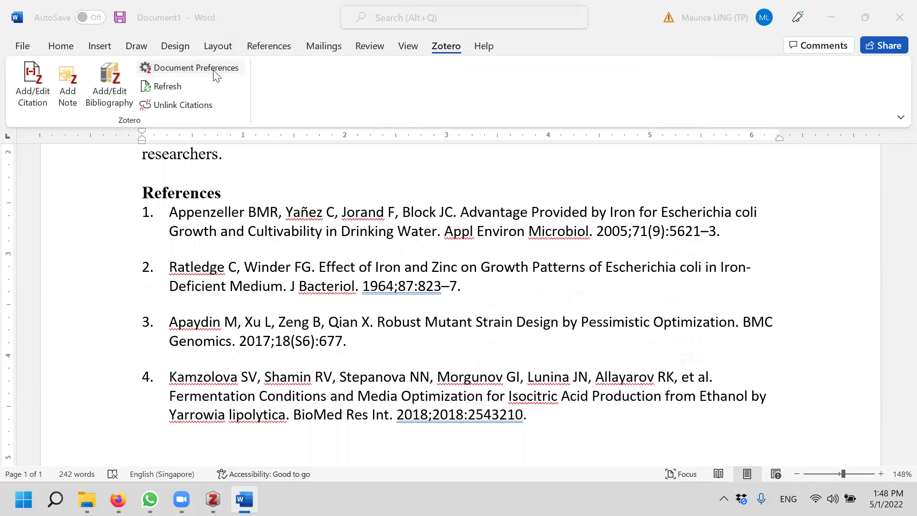
scroll(413, 111, up, 7)
scroll(414, 111, up, 2)
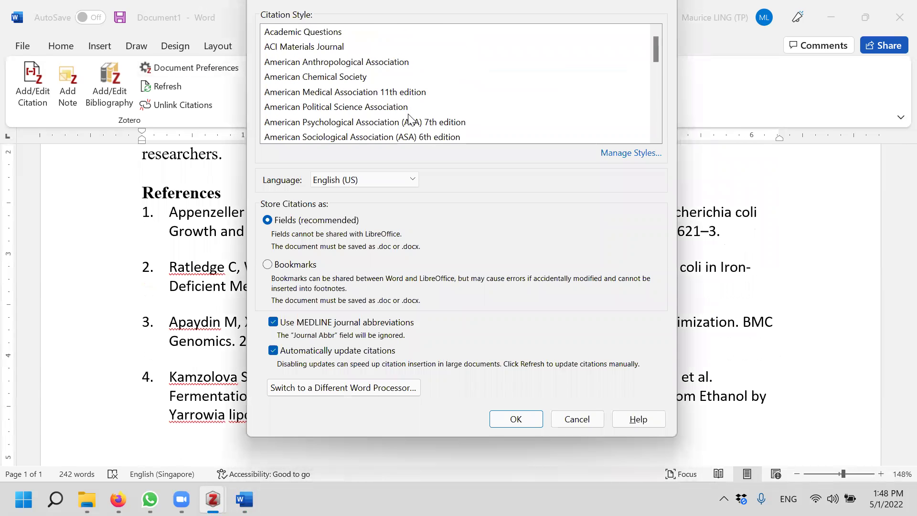
click(334, 38)
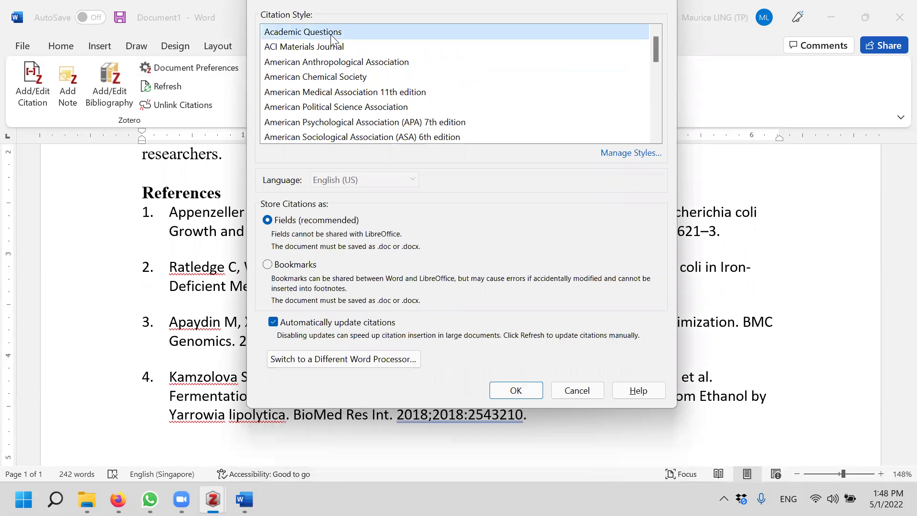
click(512, 386)
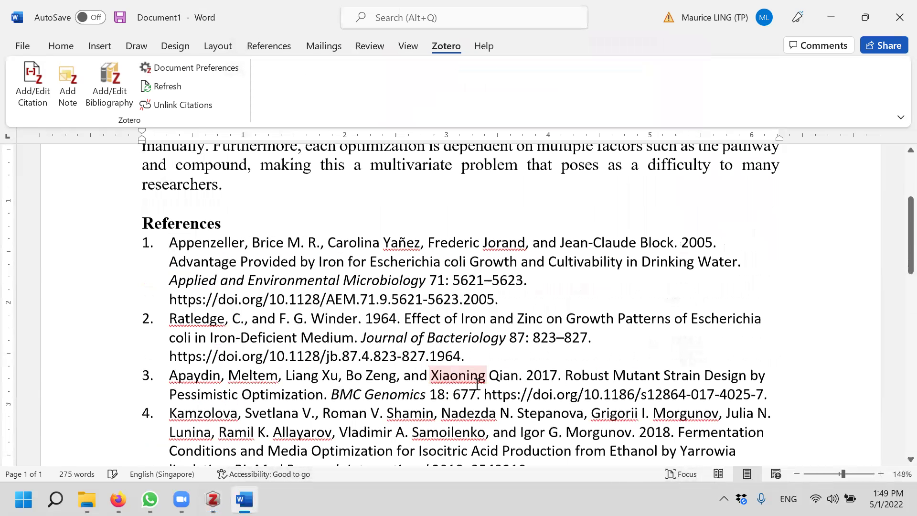
scroll(478, 383, up, 3)
scroll(477, 383, down, 3)
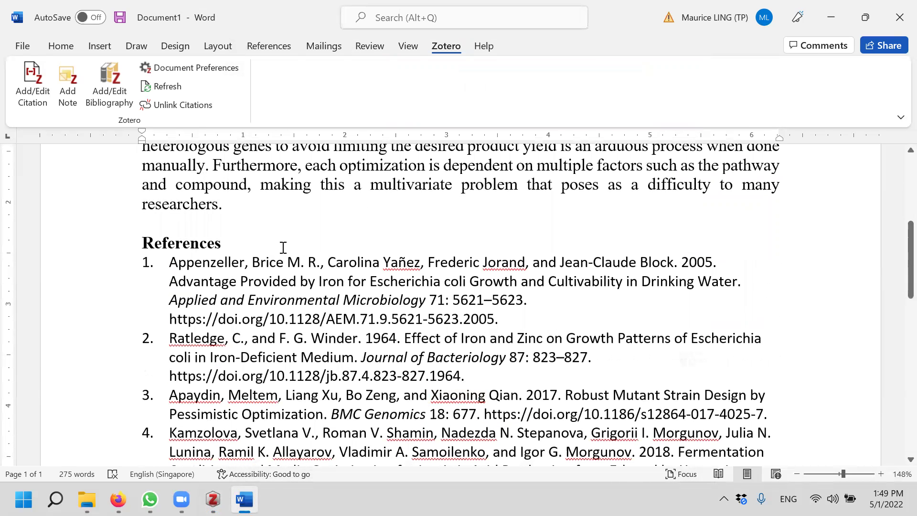
Reopen Zotero's Document Preferences for the citation style
click(152, 63)
scroll(318, 95, down, 5)
scroll(312, 84, up, 6)
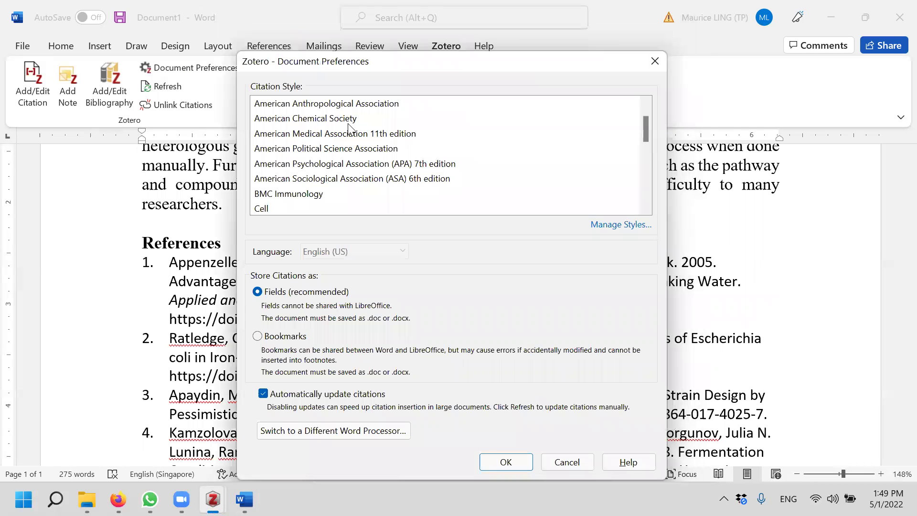
Launch Manage Styles from the Document Preferences dialog
scroll(346, 121, down, 8)
scroll(346, 120, up, 8)
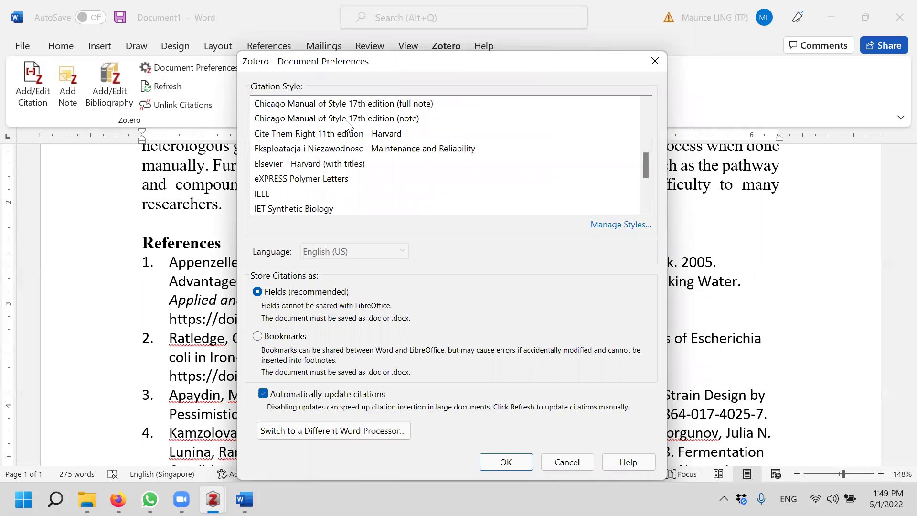
scroll(341, 158, down, 2)
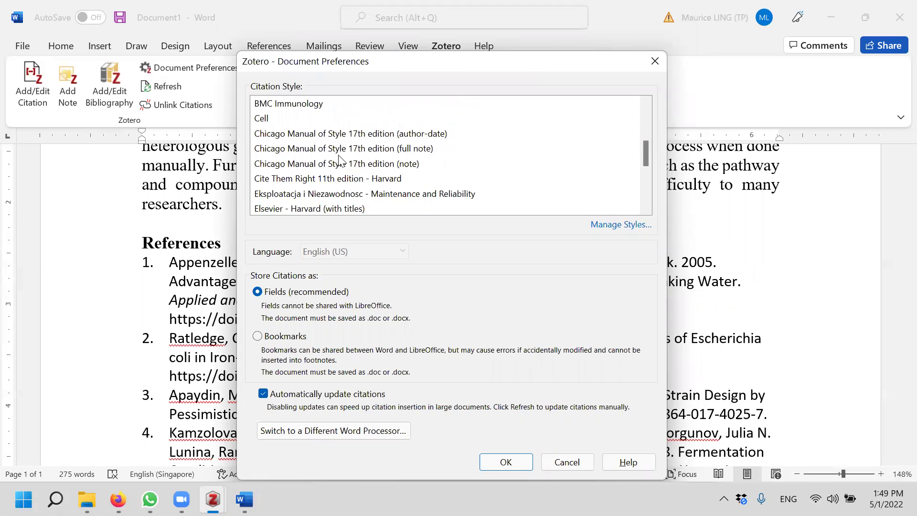
scroll(342, 161, up, 1)
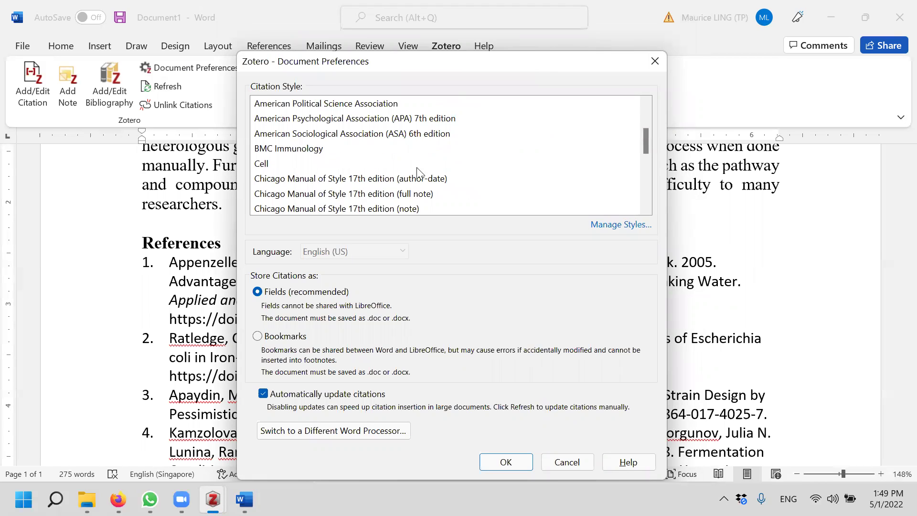
click(613, 225)
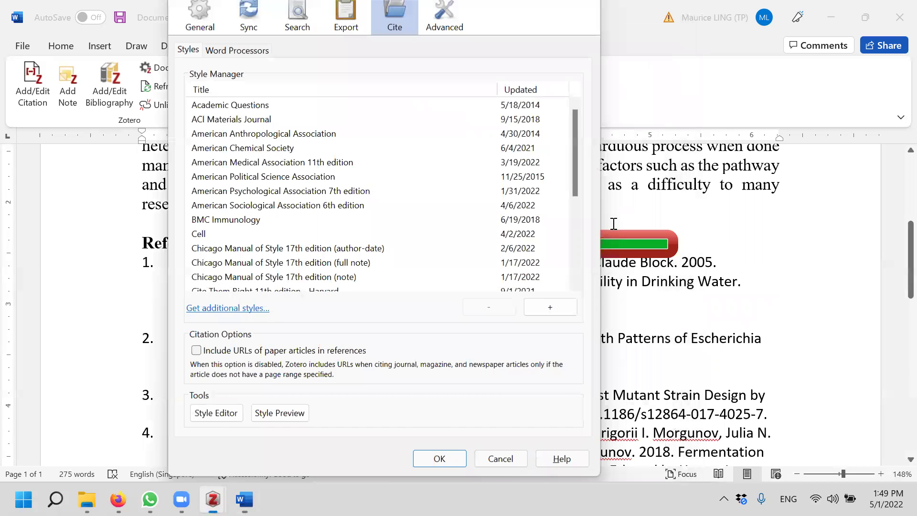
Cancel Zotero Preferences unchanged and bring My Library in front of Word
key(alt+Tab)
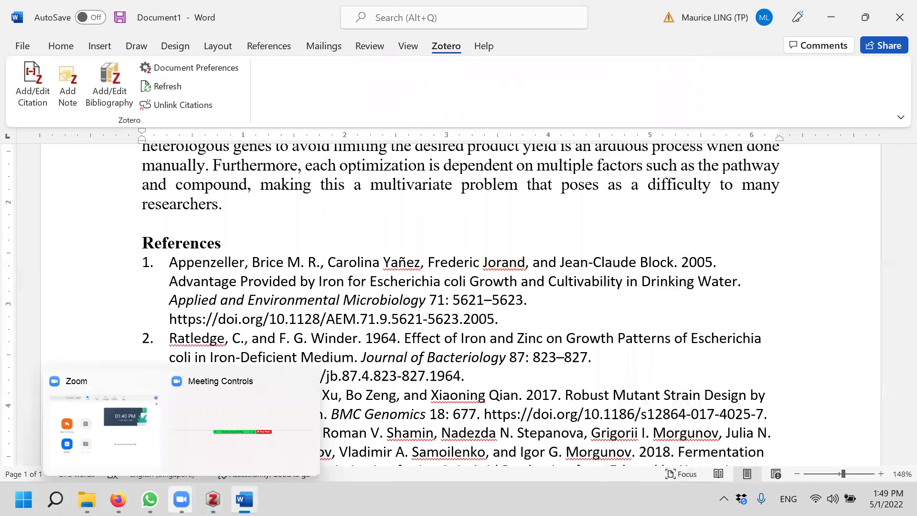
mouse_move(213, 499)
click(268, 420)
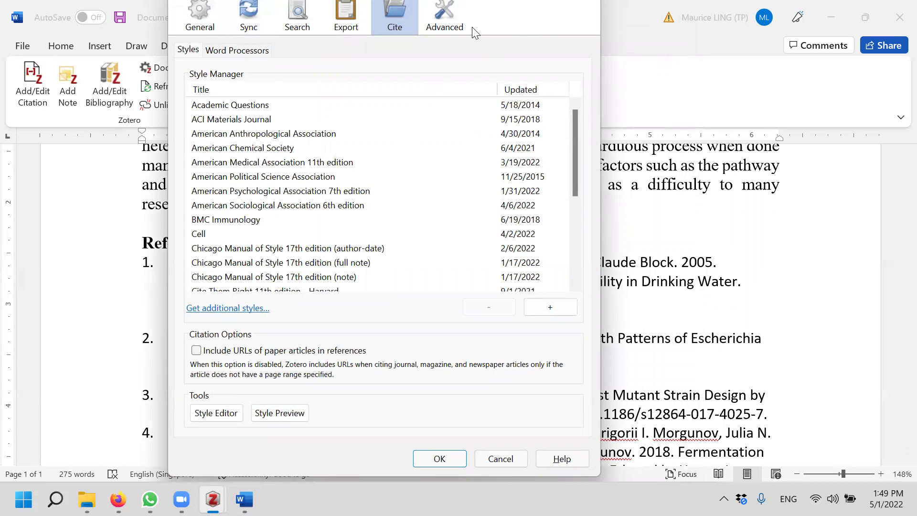
click(501, 458)
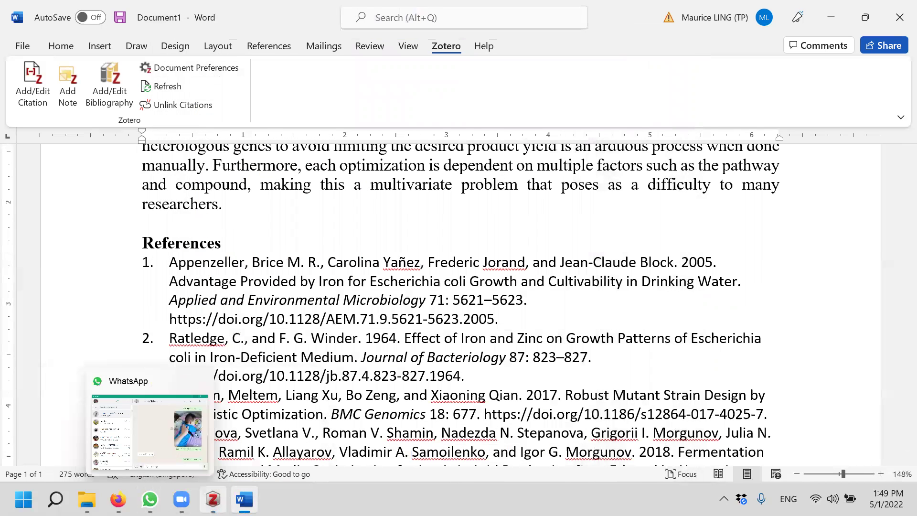
click(213, 499)
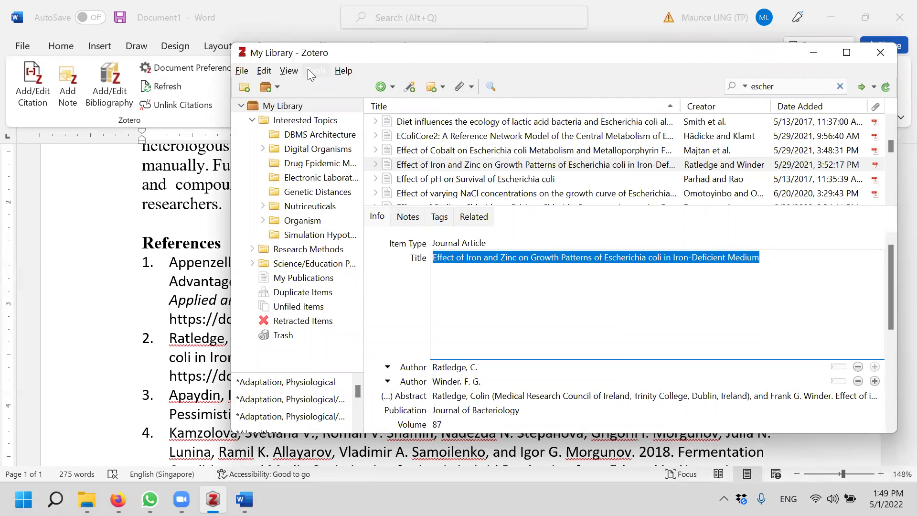
Open Zotero's Preferences from the Edit menu to the Cite styles list
click(262, 71)
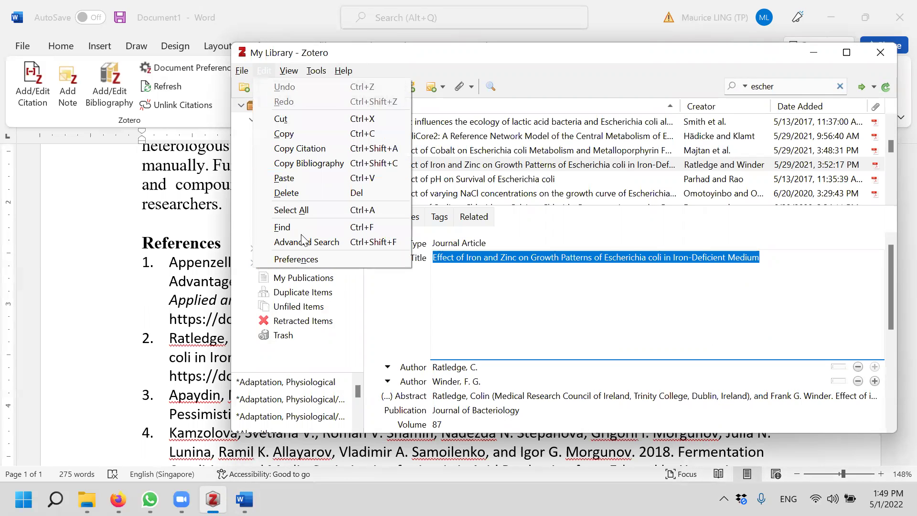
click(312, 263)
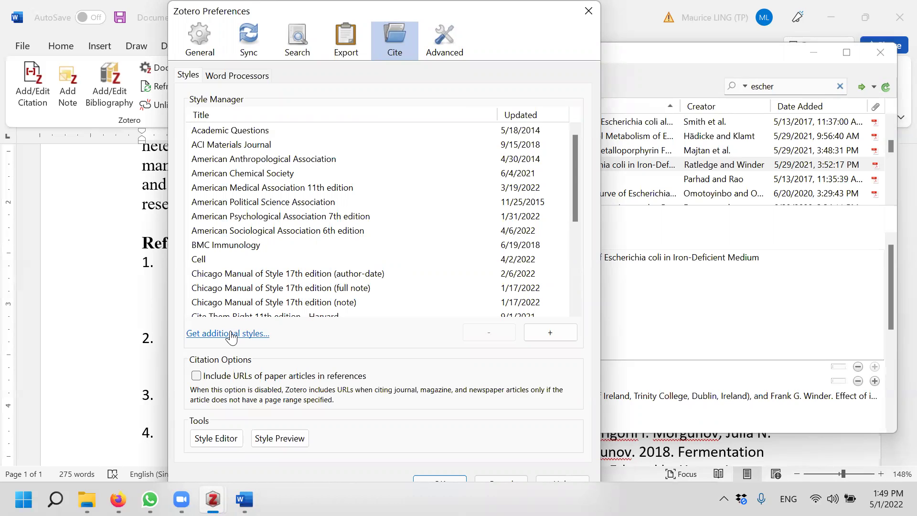
Install ACS Infectious Diseases from the Zotero Style Repository, then close Preferences with OK
click(231, 335)
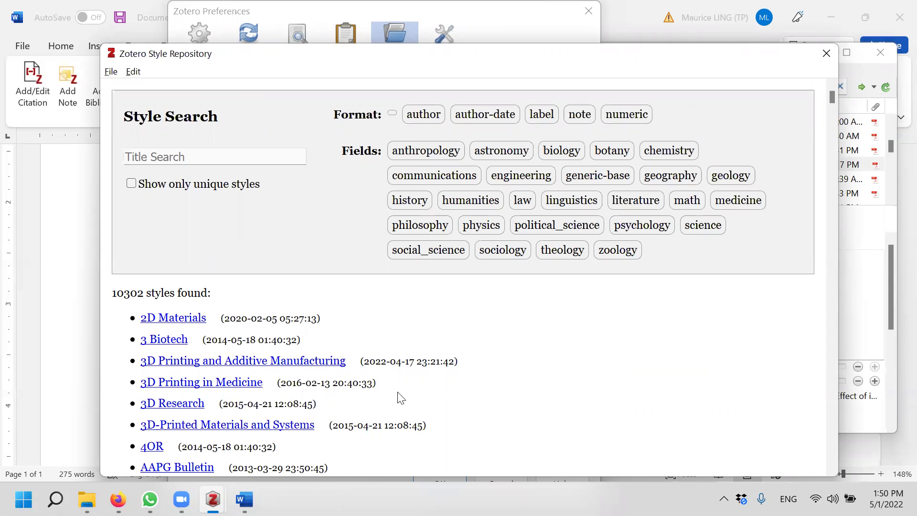
scroll(395, 394, down, 3)
scroll(190, 280, down, 5)
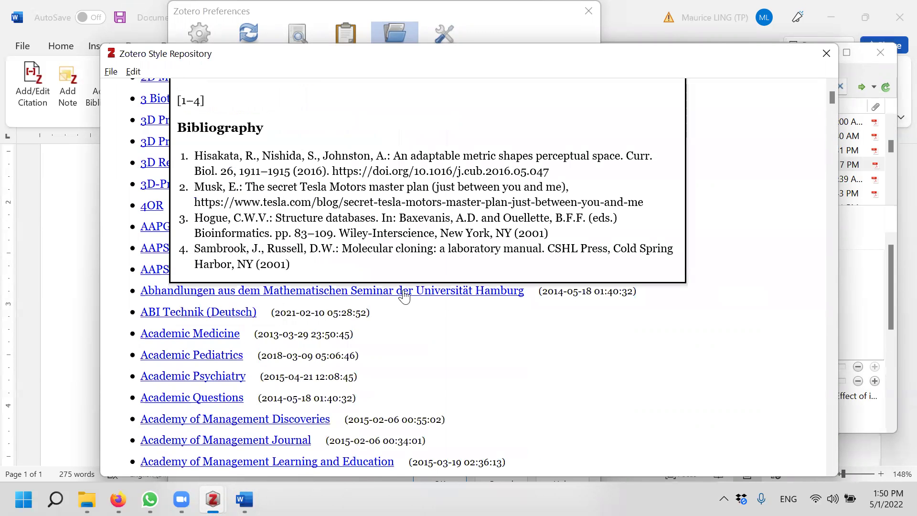
scroll(774, 324, down, 3)
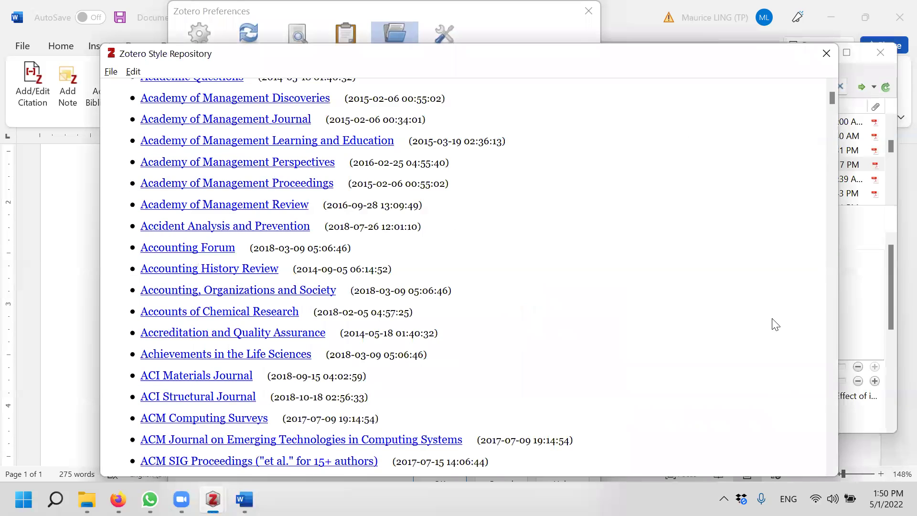
scroll(774, 324, down, 3)
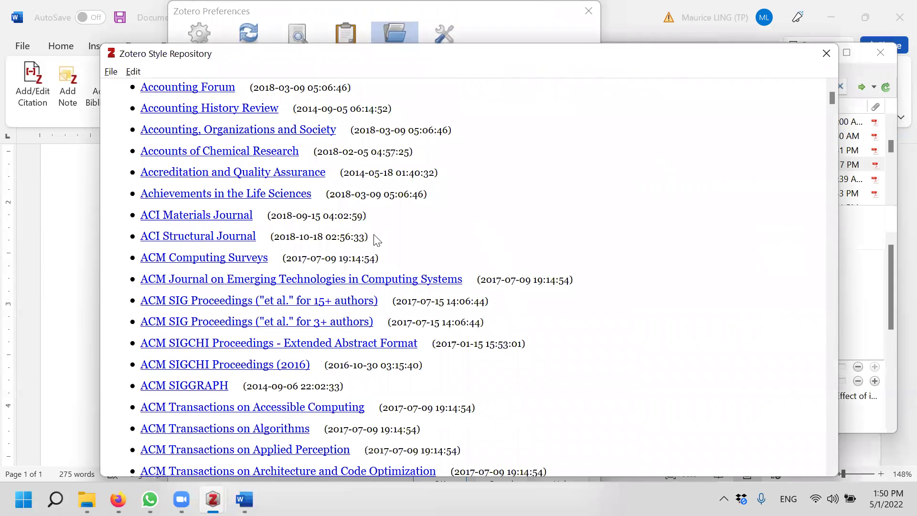
mouse_move(246, 258)
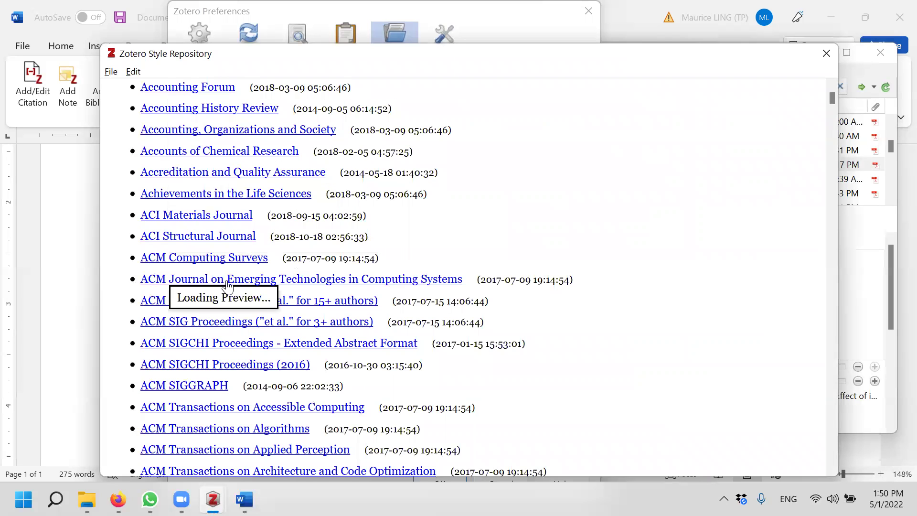
scroll(578, 427, down, 6)
scroll(566, 420, down, 6)
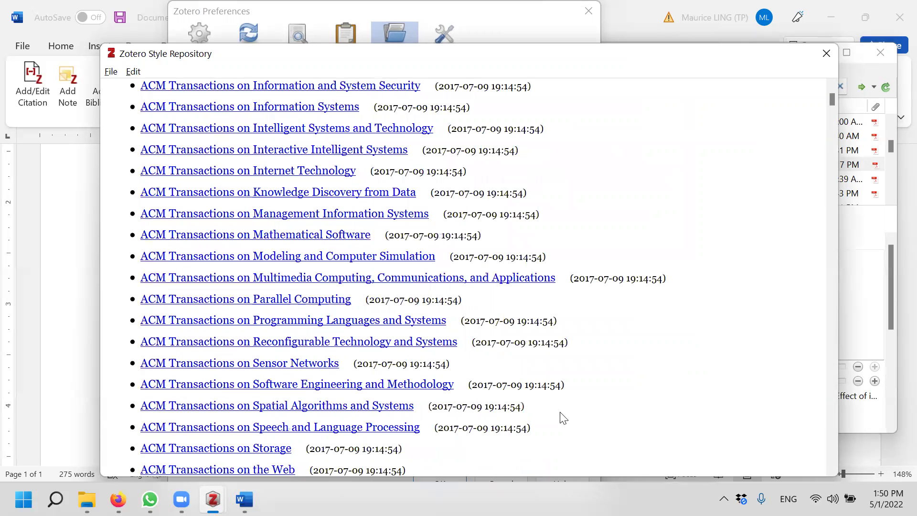
scroll(312, 392, down, 10)
mouse_move(191, 348)
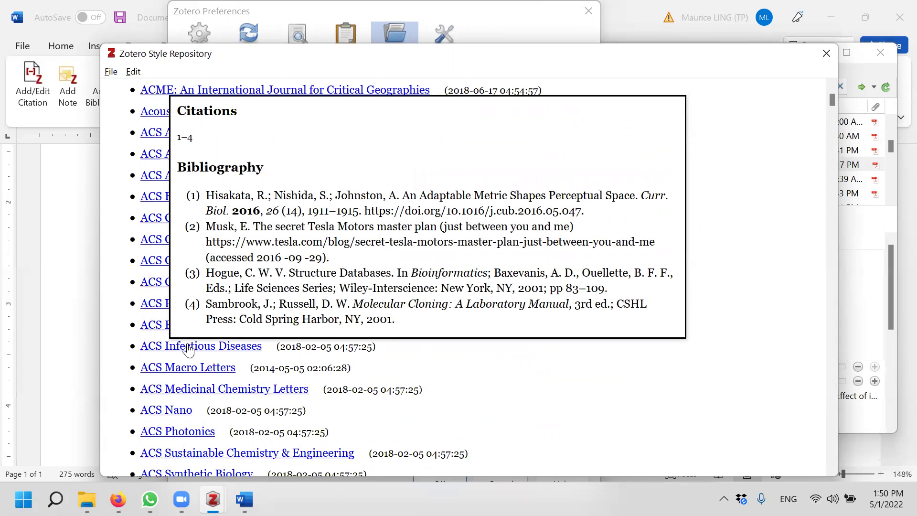
click(189, 348)
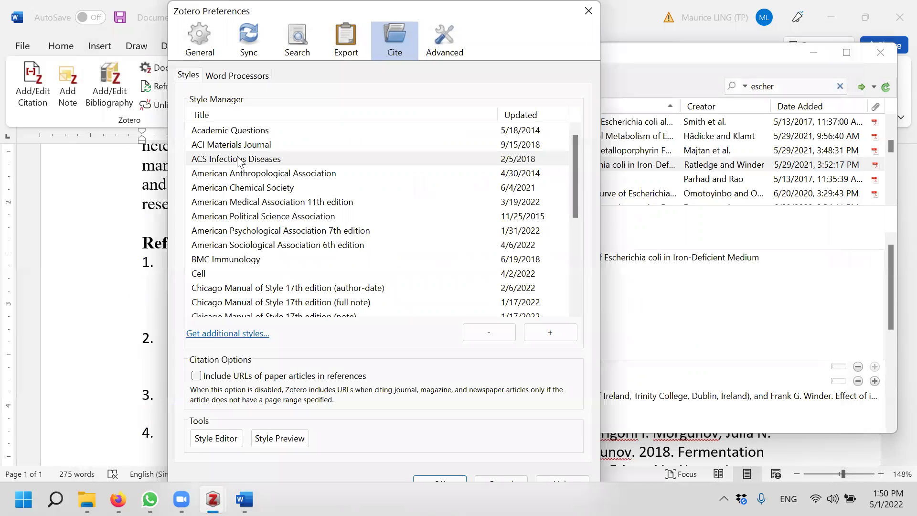
click(443, 476)
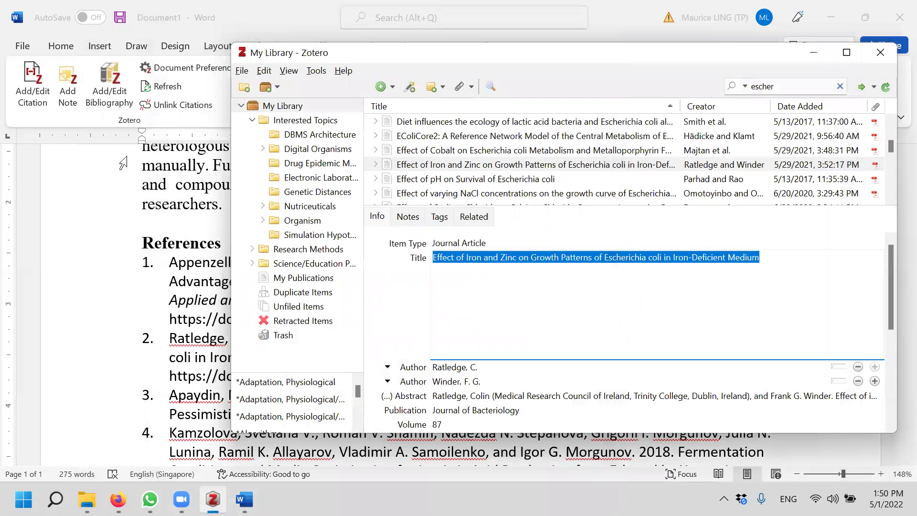
Restyle the Word document in ACS Infectious Diseases, with citations 1,2 and 3,4
click(154, 87)
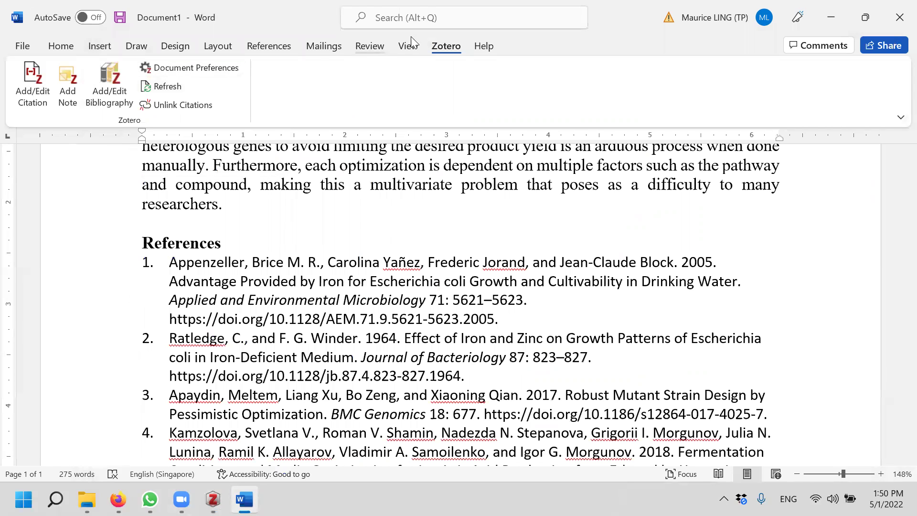
click(191, 70)
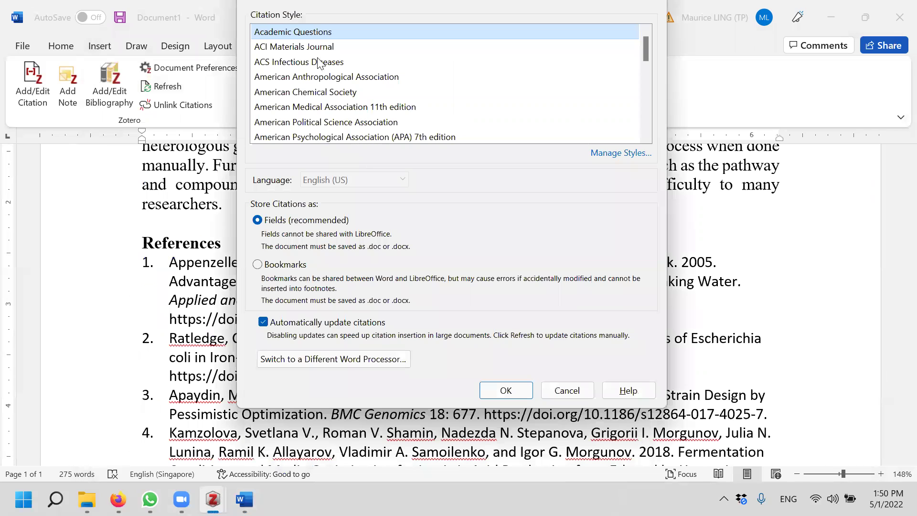
click(320, 62)
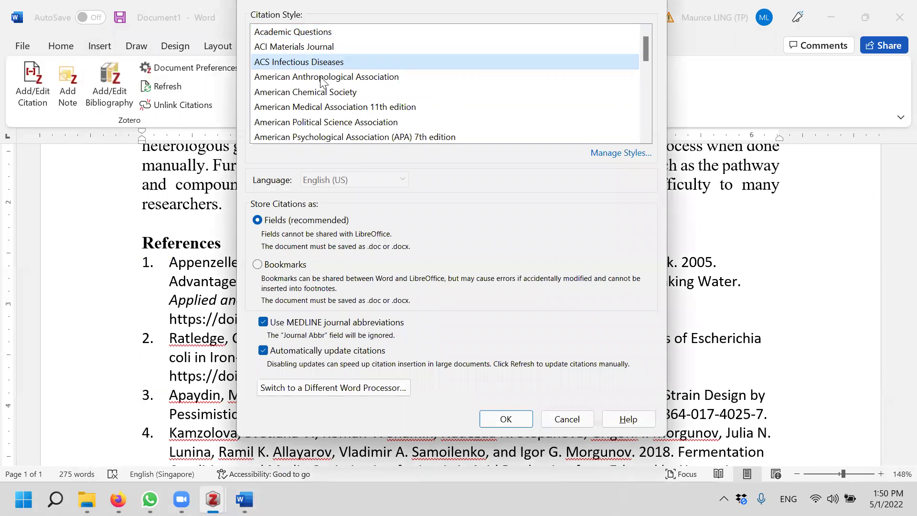
click(506, 420)
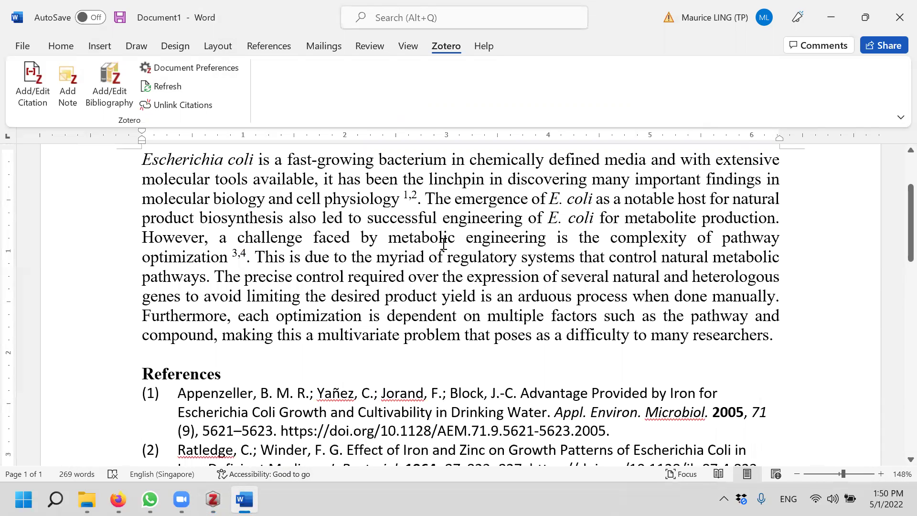
Switch back to Vancouver, giving numbered references like 'Appl Environ Microbiol. 2005;71(9):5621–3'
scroll(440, 244, down, 2)
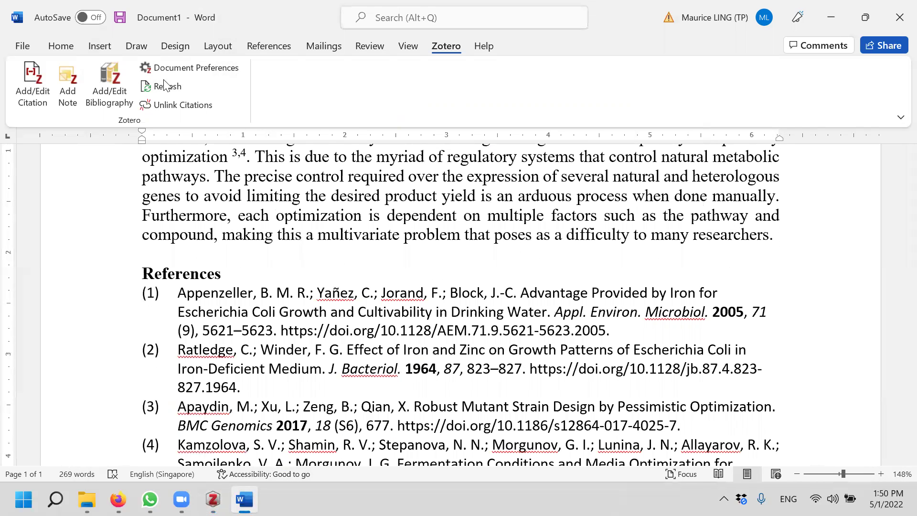
click(188, 71)
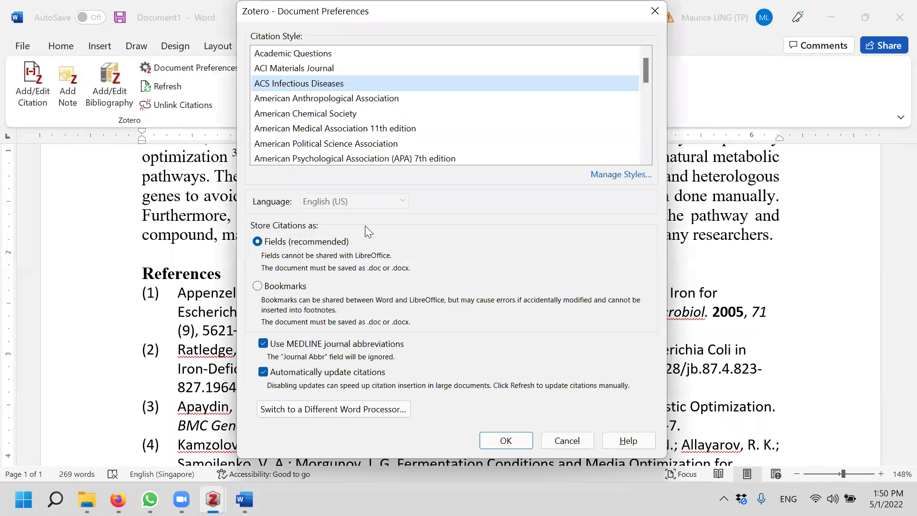
scroll(435, 103, down, 10)
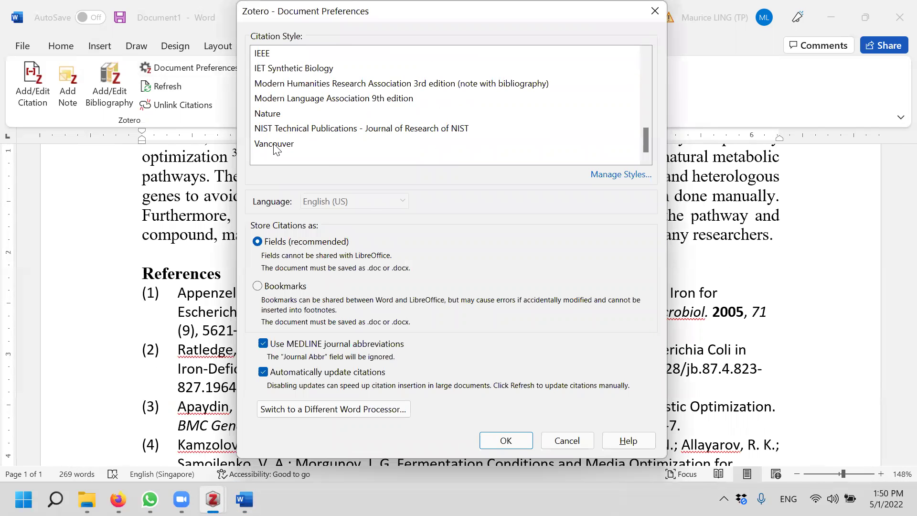
click(275, 144)
click(497, 437)
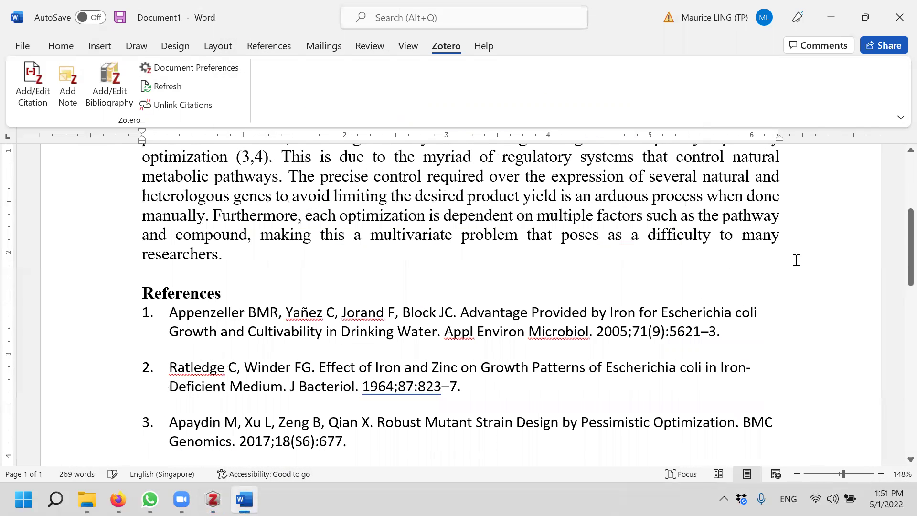
scroll(796, 260, down, 3)
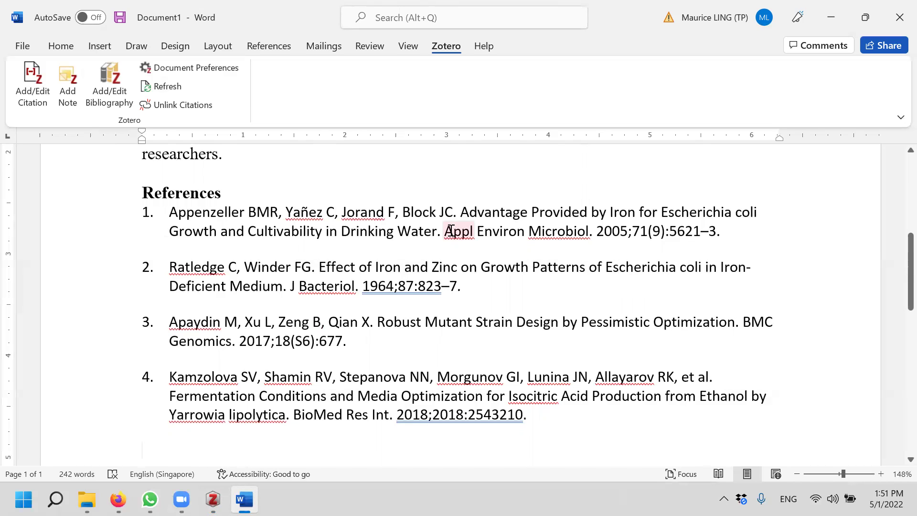
Find Sezonov et al.'s 'Escherichia coli physiology in Luria-Bertani broth' in My Library and select its title
click(213, 499)
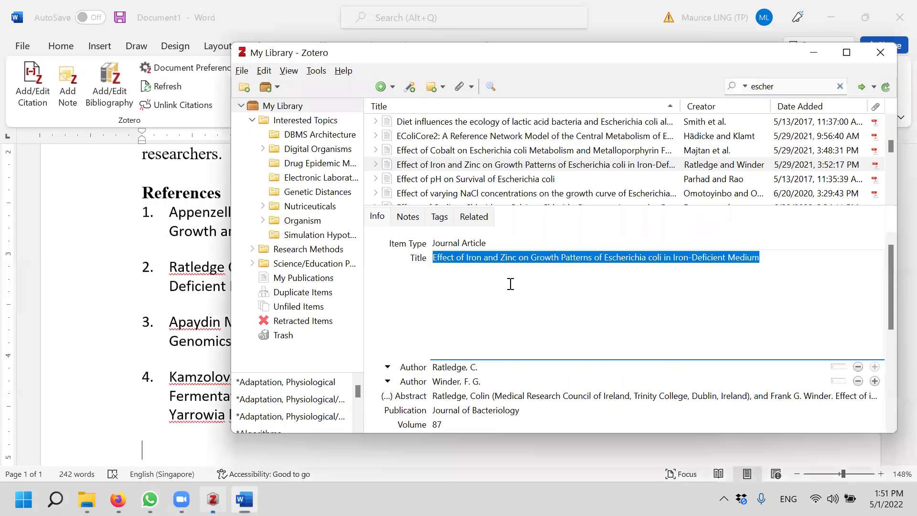
scroll(617, 182, up, 3)
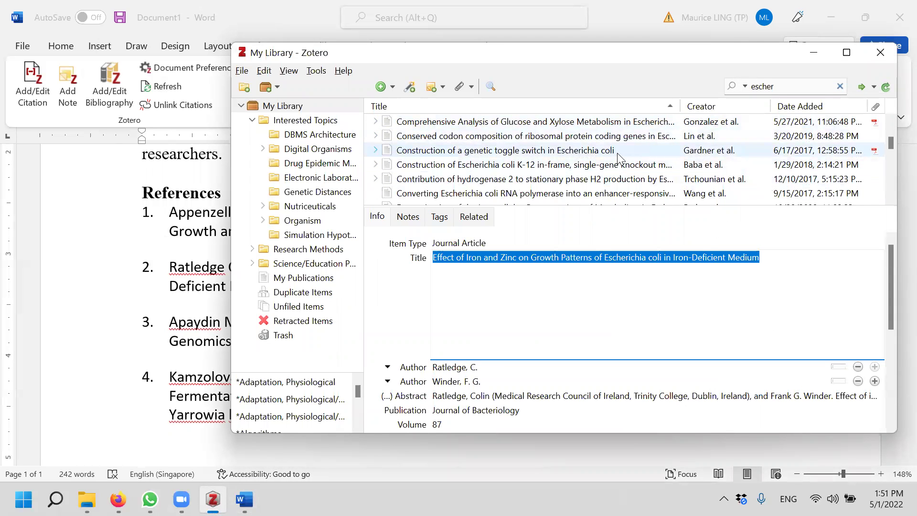
scroll(618, 157, up, 4)
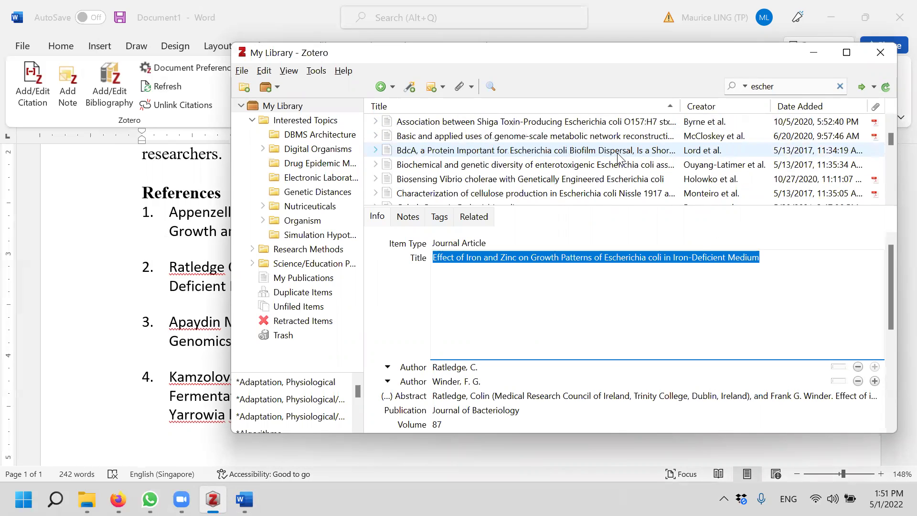
scroll(620, 157, up, 4)
scroll(620, 164, down, 4)
scroll(619, 160, up, 4)
scroll(619, 158, down, 5)
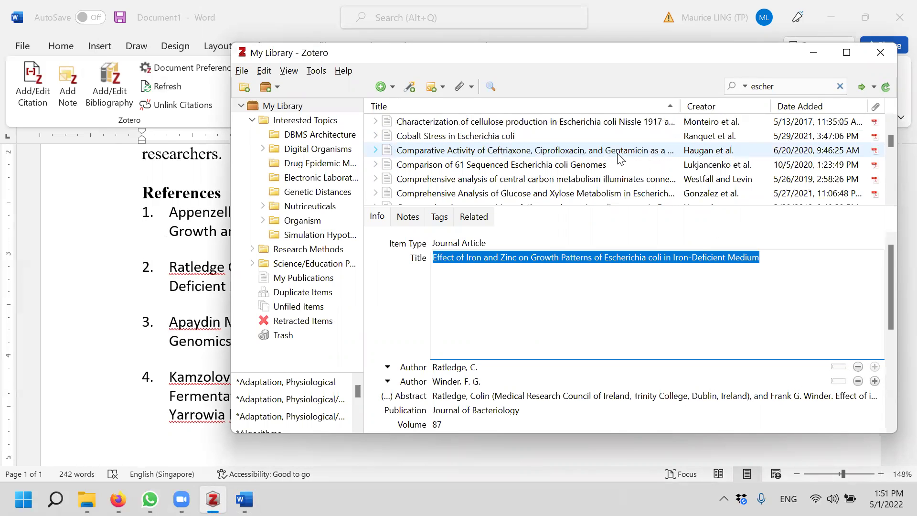
scroll(619, 159, down, 3)
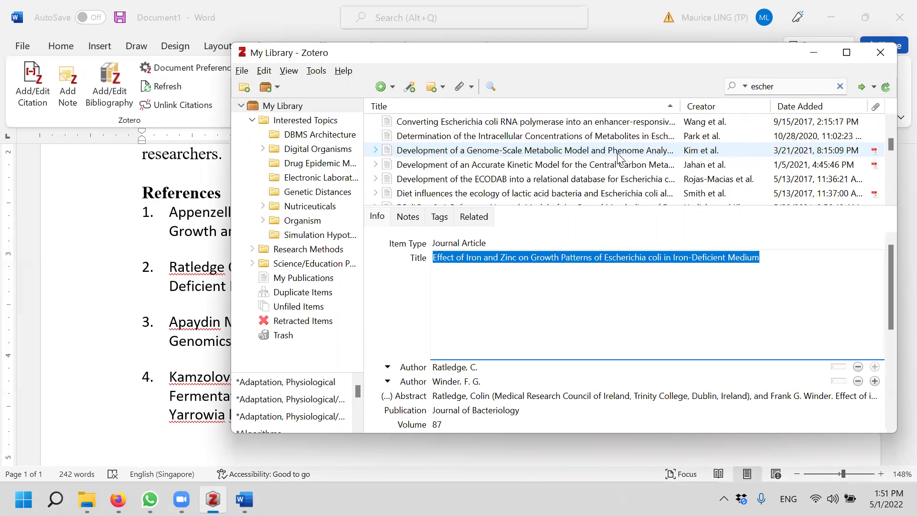
scroll(618, 160, down, 3)
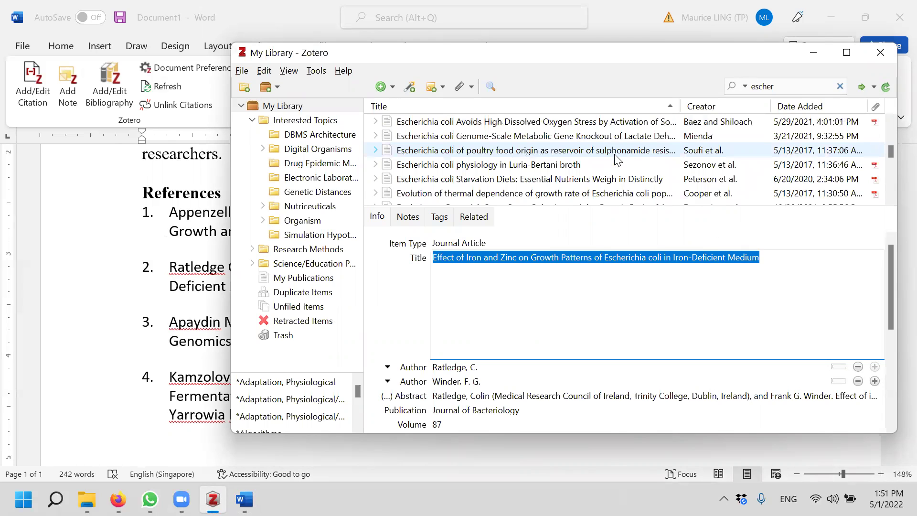
click(586, 165)
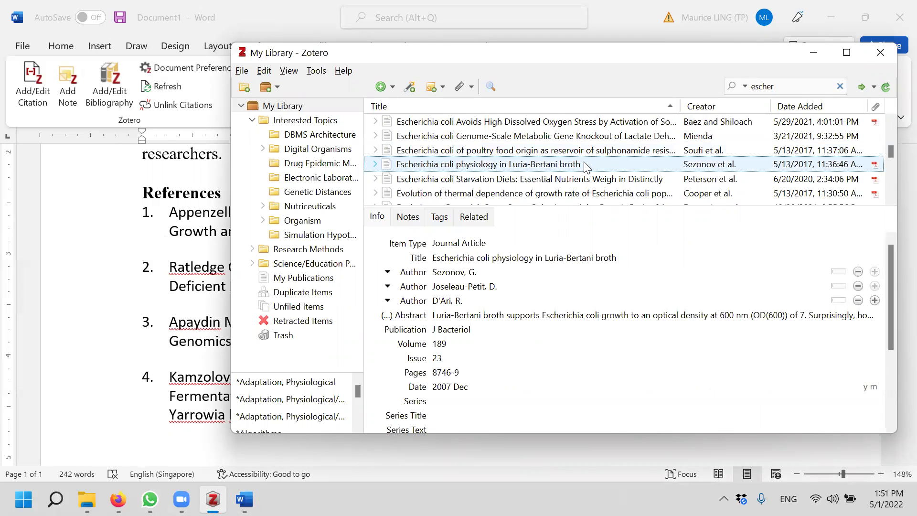
click(484, 258)
key(ctrl+c)
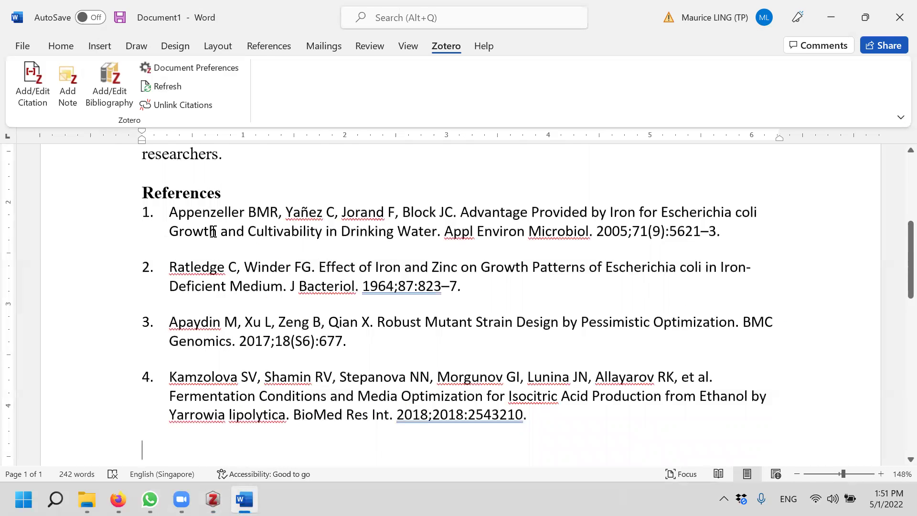
Cite Sezonov et al. 2007 as (1) after 'Escherichia coli', renumbering to five references
scroll(213, 231, up, 3)
scroll(483, 301, up, 2)
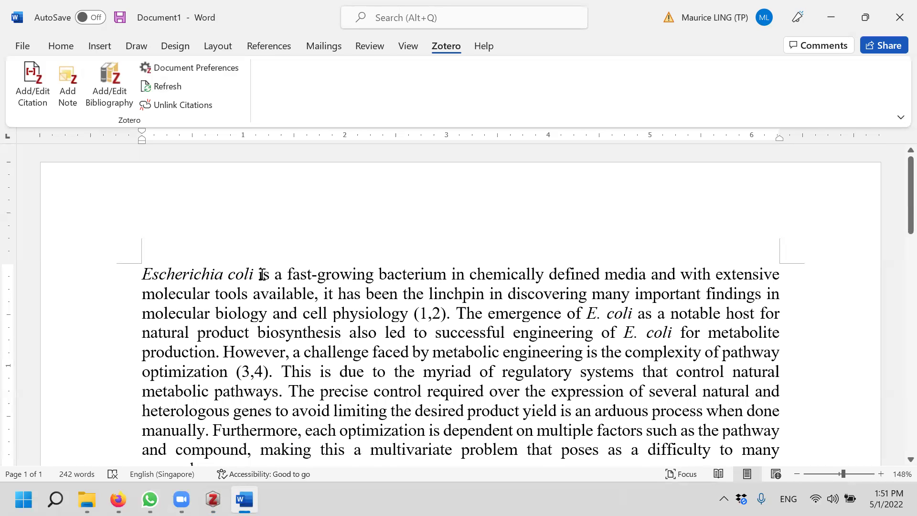
click(37, 92)
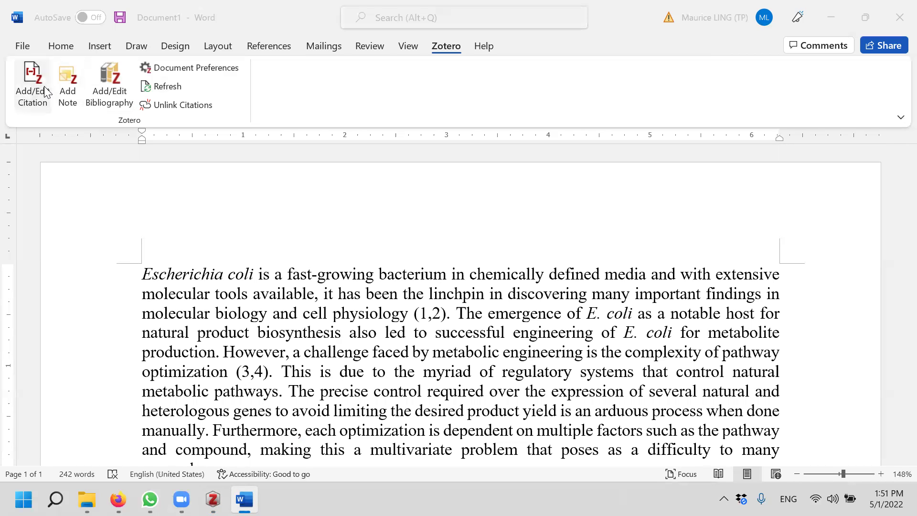
key(ctrl+v)
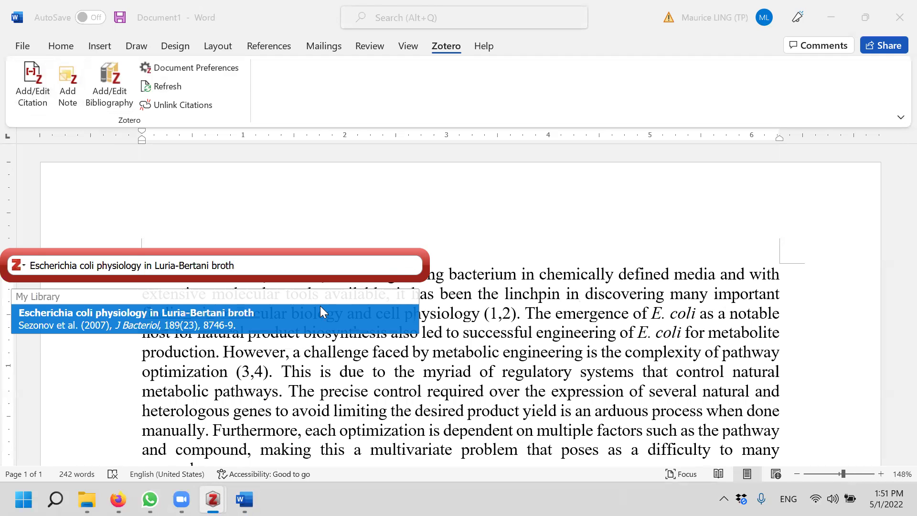
click(273, 320)
key(Return)
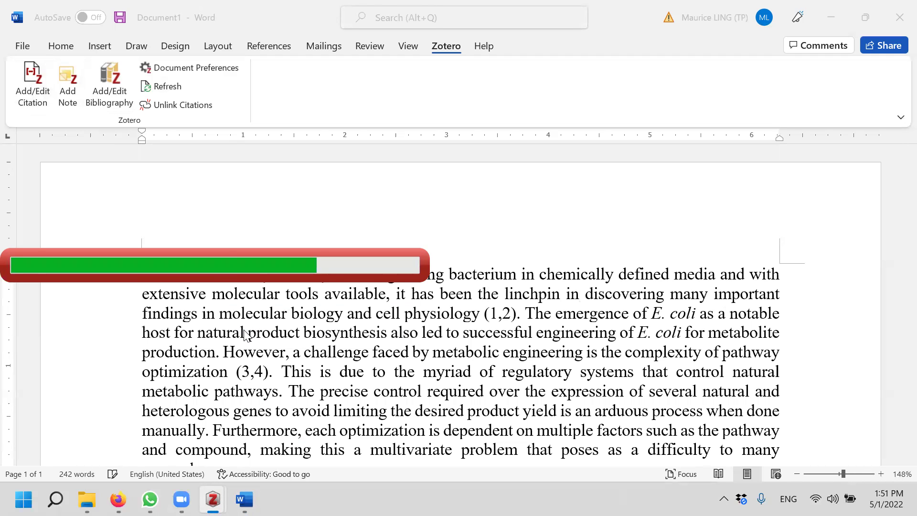
scroll(316, 311, down, 3)
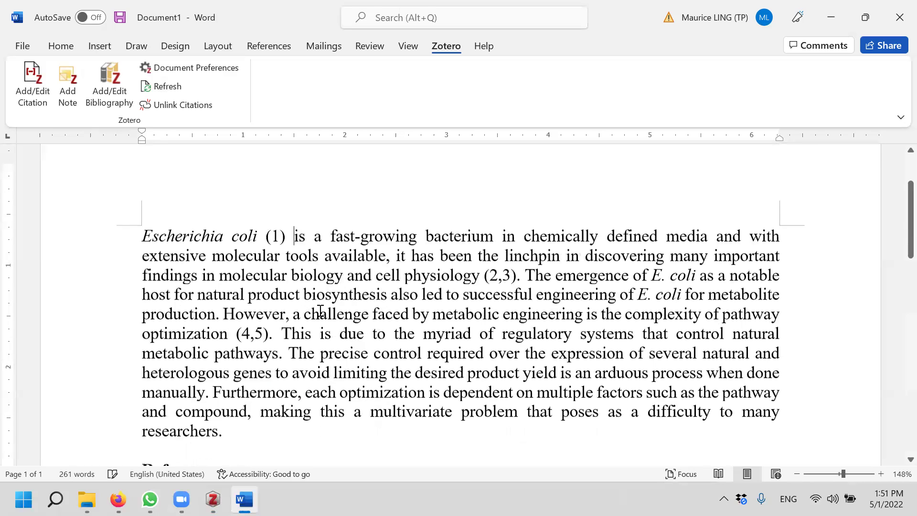
scroll(327, 281, down, 8)
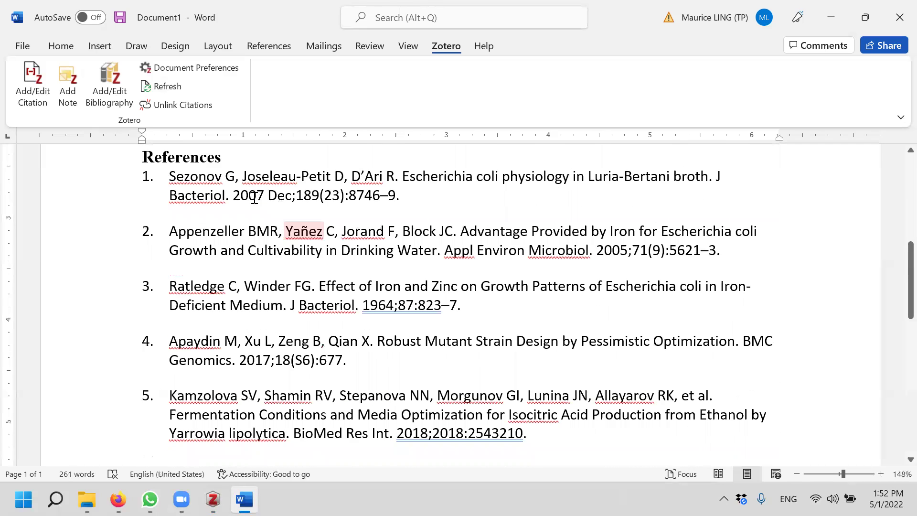
scroll(221, 187, down, 3)
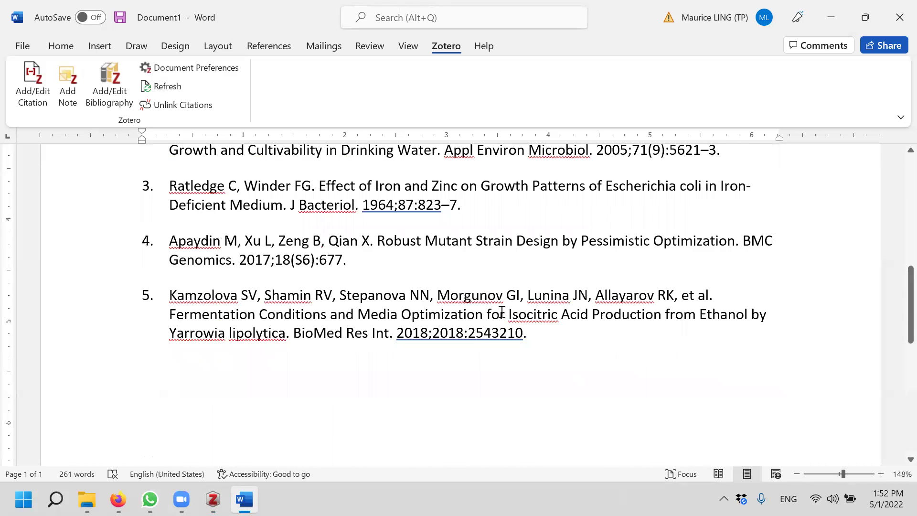
scroll(503, 311, up, 3)
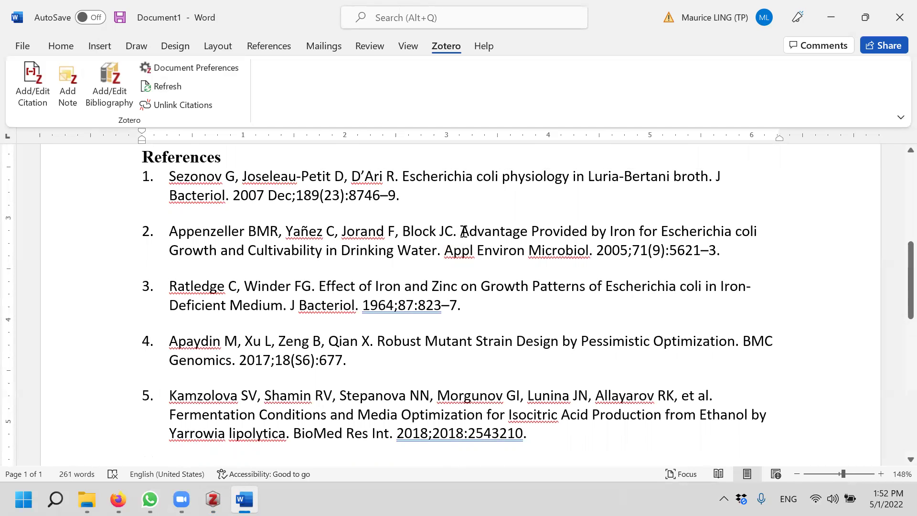
mouse_move(465, 231)
mouse_down()
mouse_move(757, 227)
mouse_move(368, 247)
mouse_move(437, 246)
mouse_up()
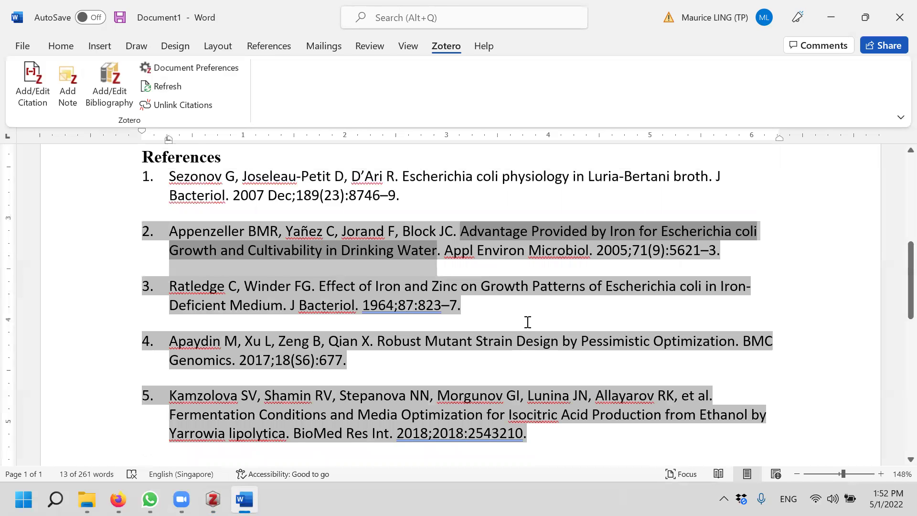
click(473, 215)
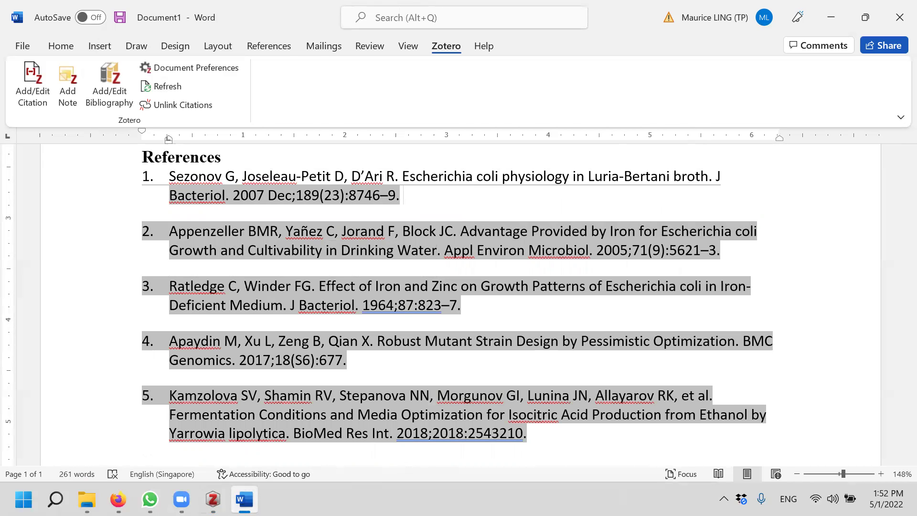
Capitalize 'Physiology' and 'Broth' in the Sezonov item's Zotero title, then return to Word
click(213, 499)
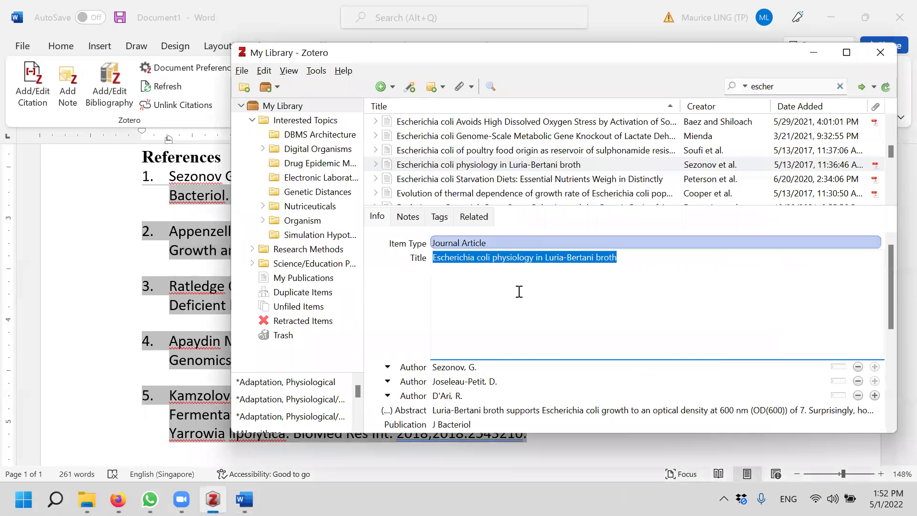
click(527, 261)
click(489, 260)
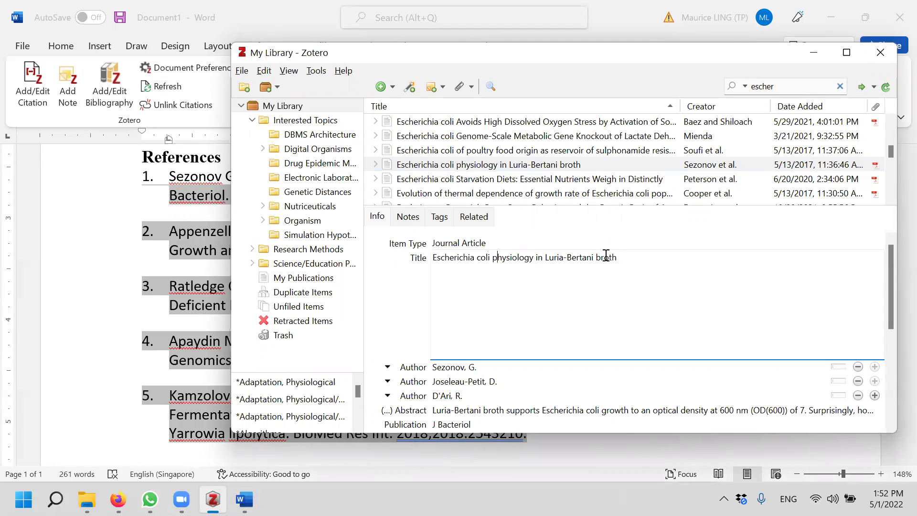
key(Delete)
text(P)
key(BackSpace)
text(B)
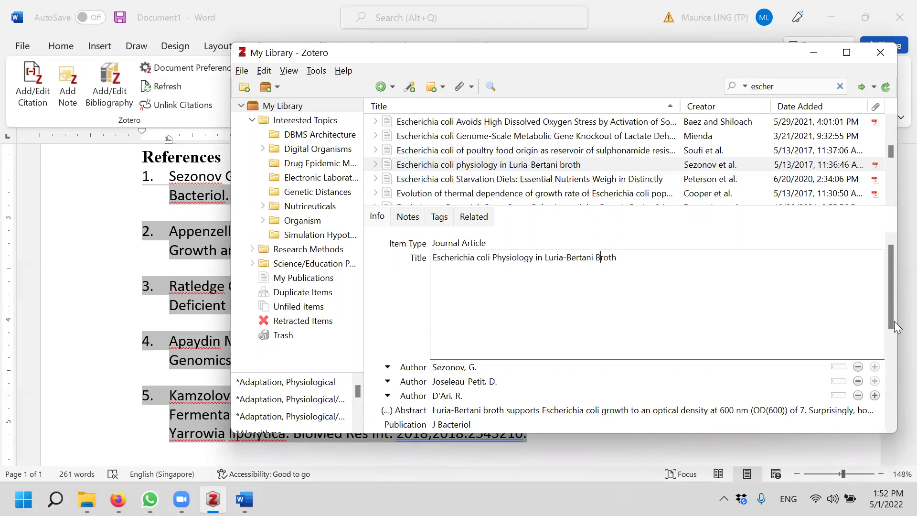
key(Return)
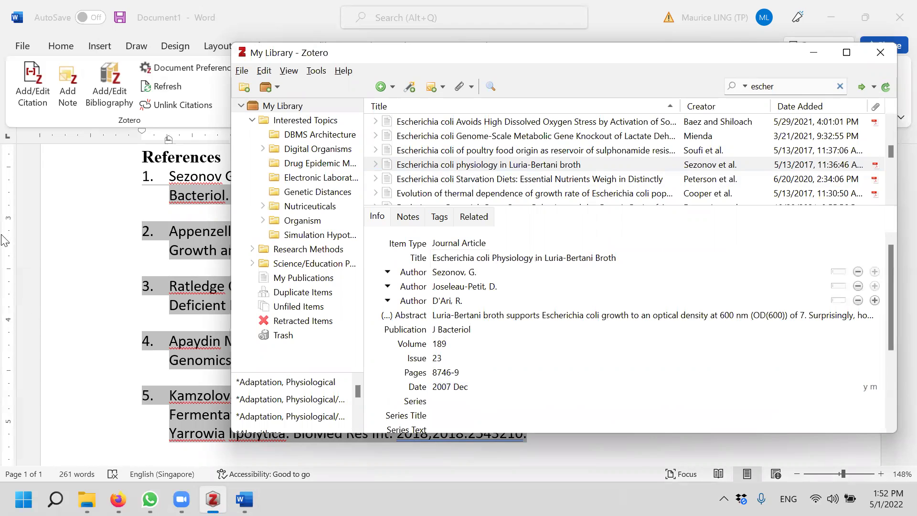
click(53, 222)
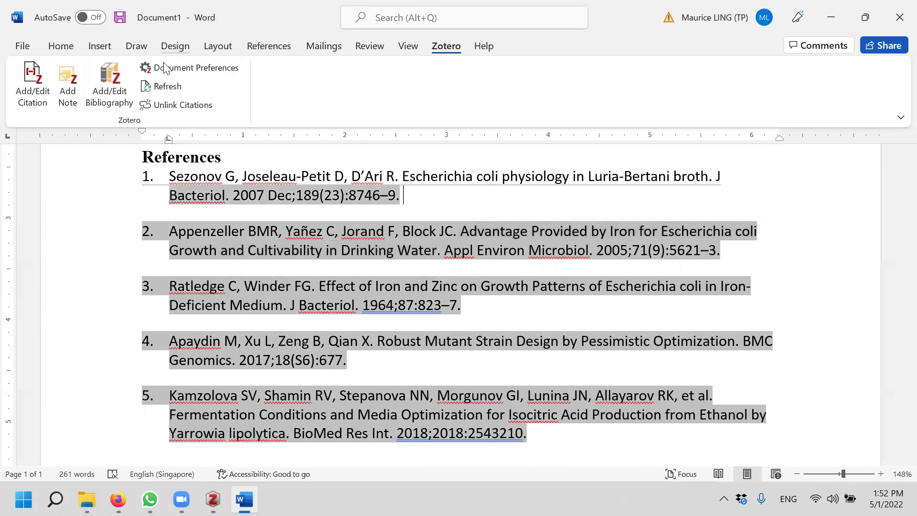
Refresh the Zotero citations so reference 1 reads 'Escherichia coli Physiology in Luria-Bertani Broth'
click(172, 88)
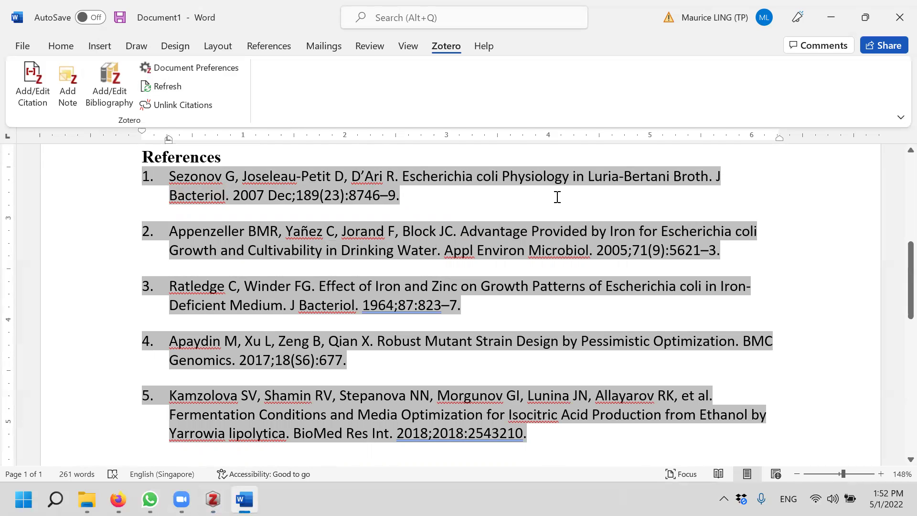
scroll(558, 197, up, 2)
scroll(557, 197, up, 2)
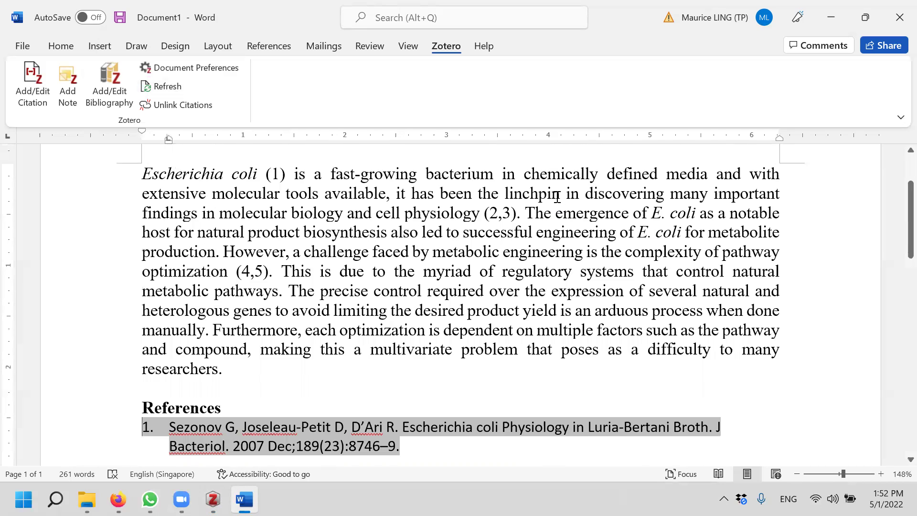